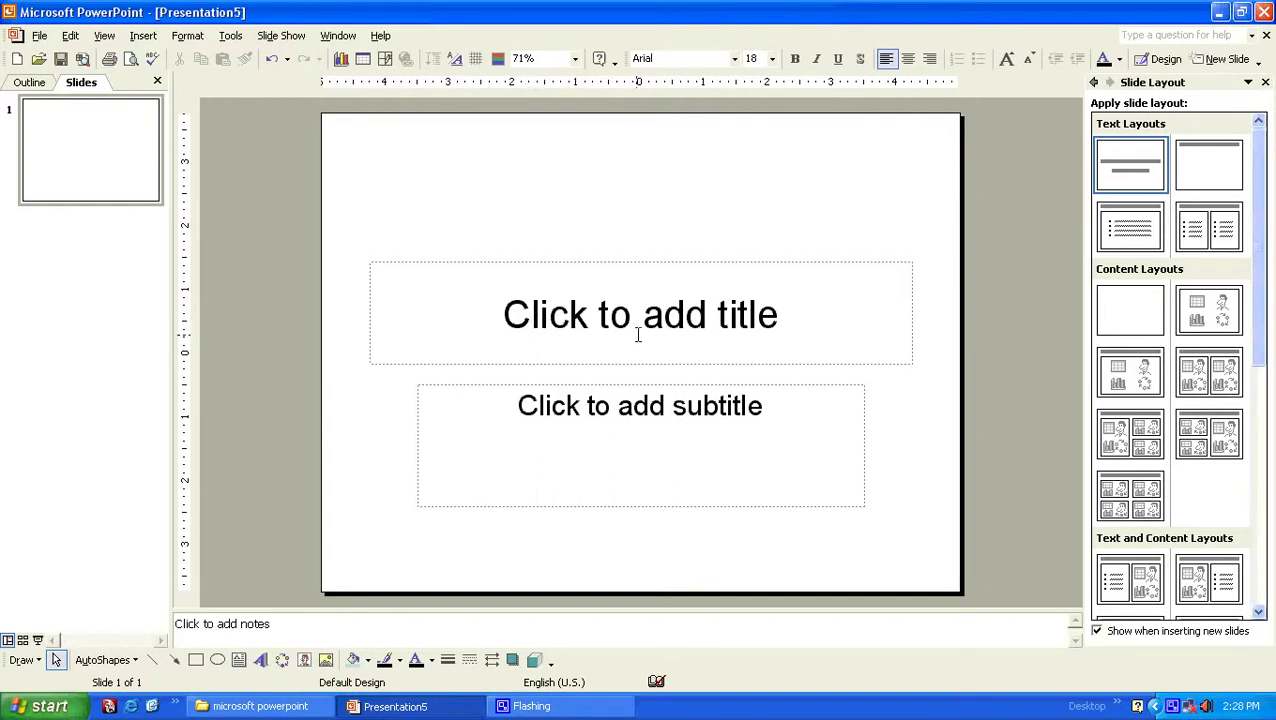
Type 'A TO Z SCHOOL' into the first slide's title placeholder.
click(603, 319)
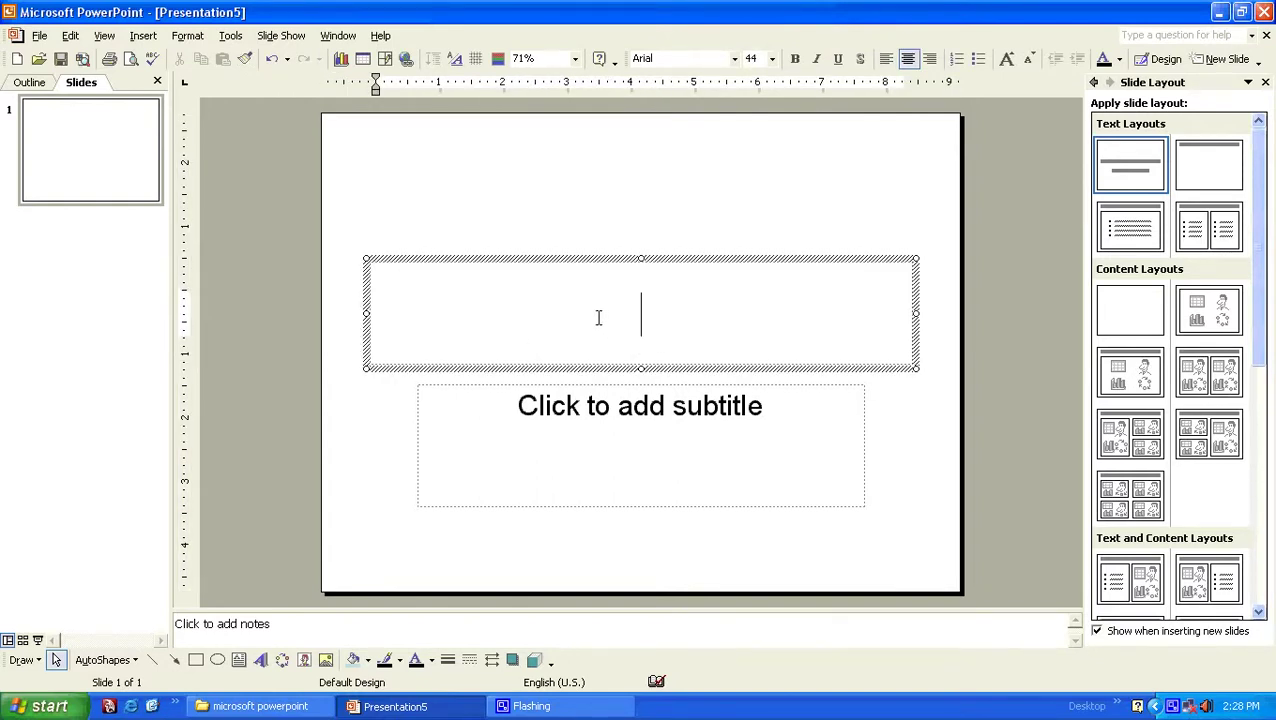
text(A )
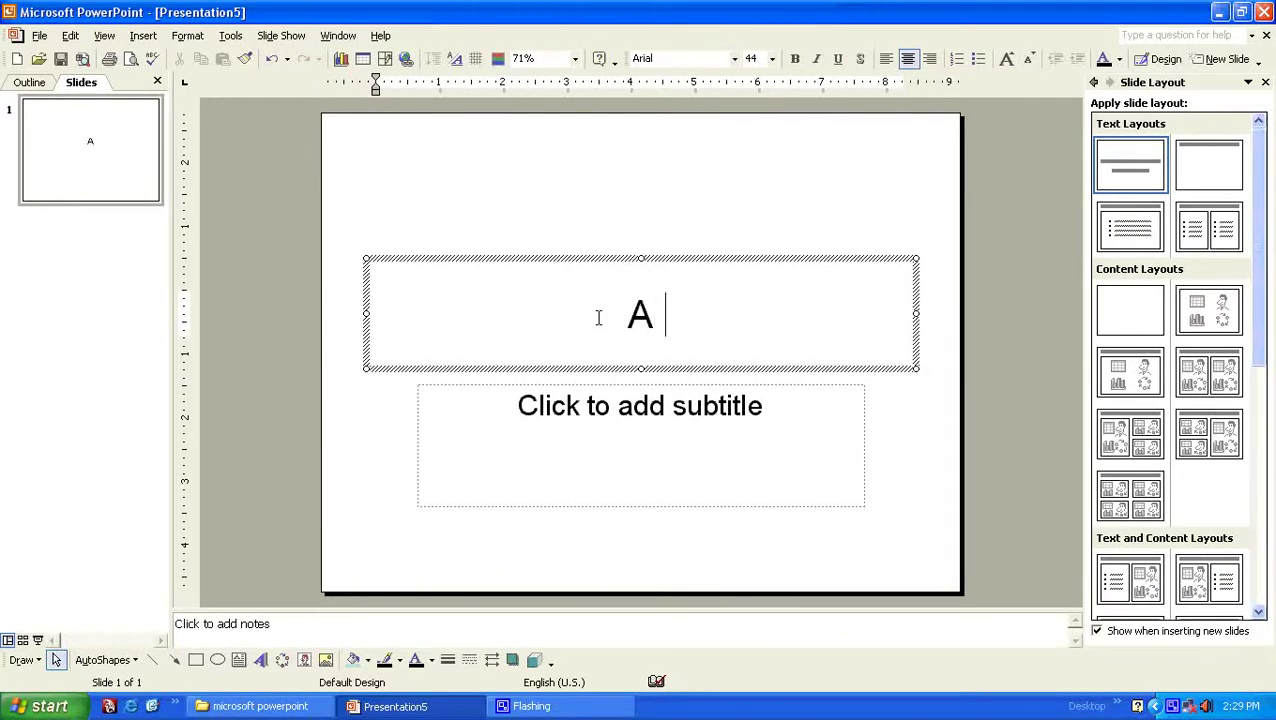
text(TO )
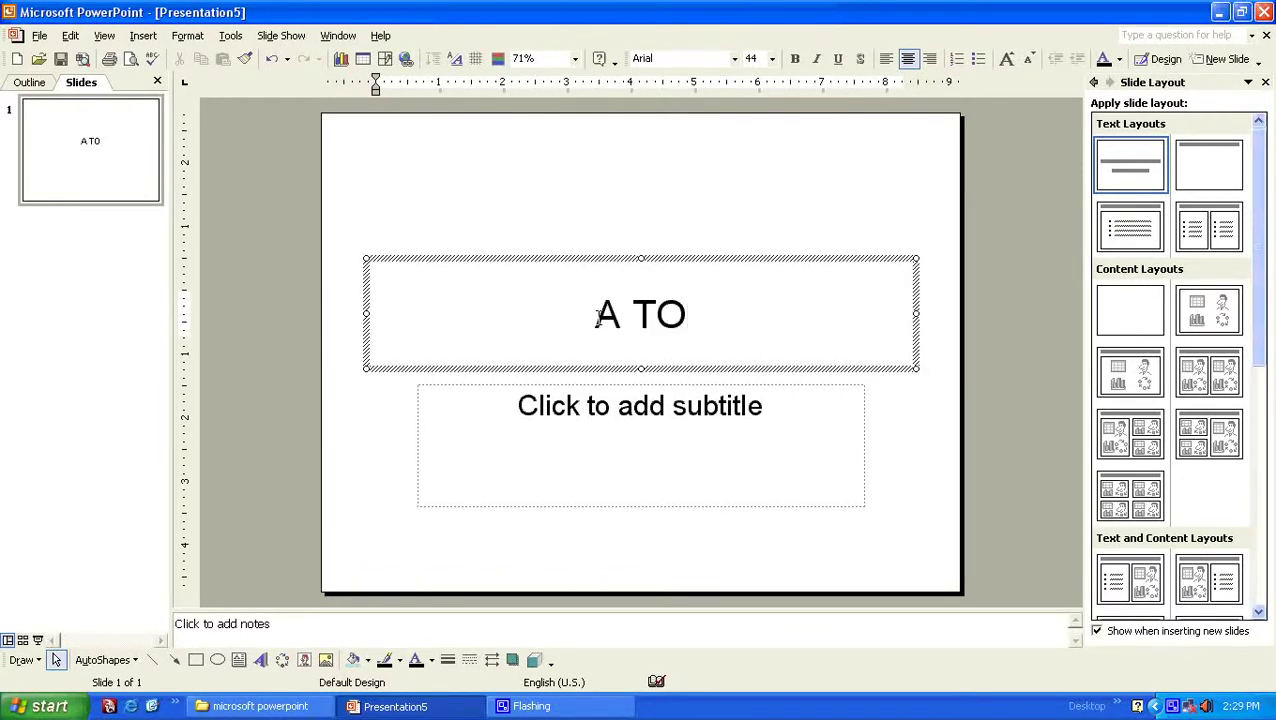
text(Z )
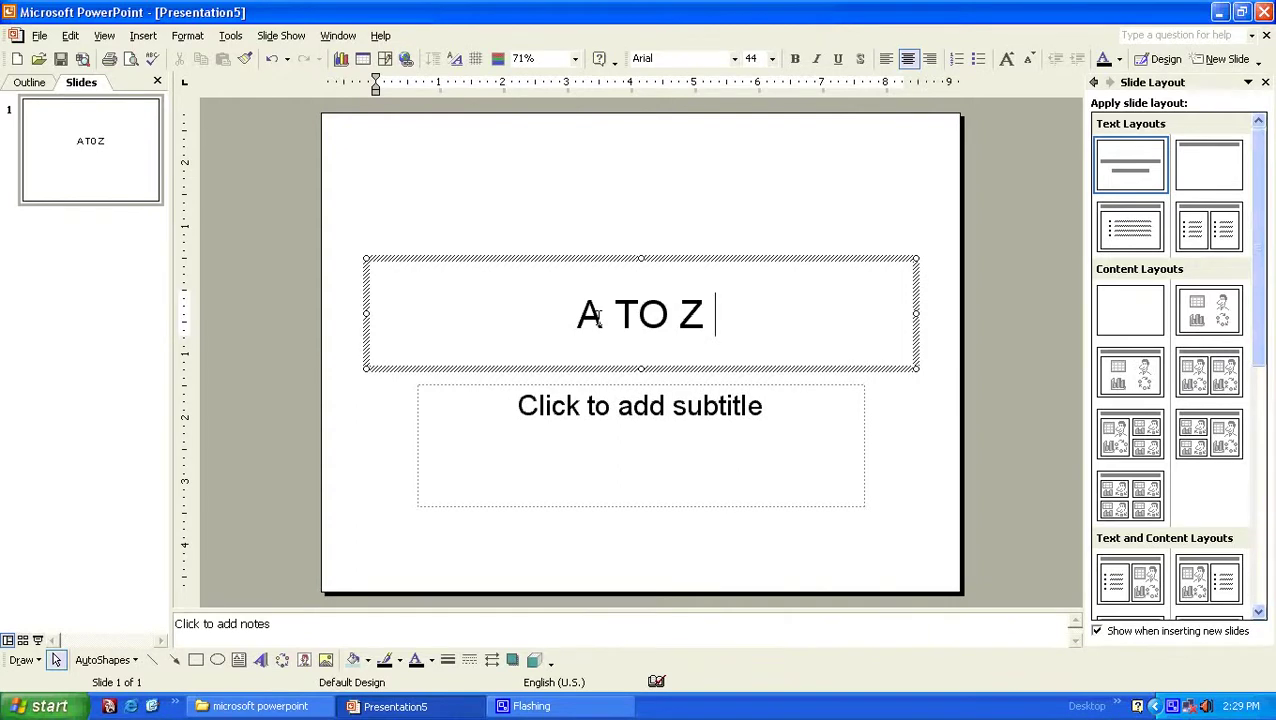
text(SC)
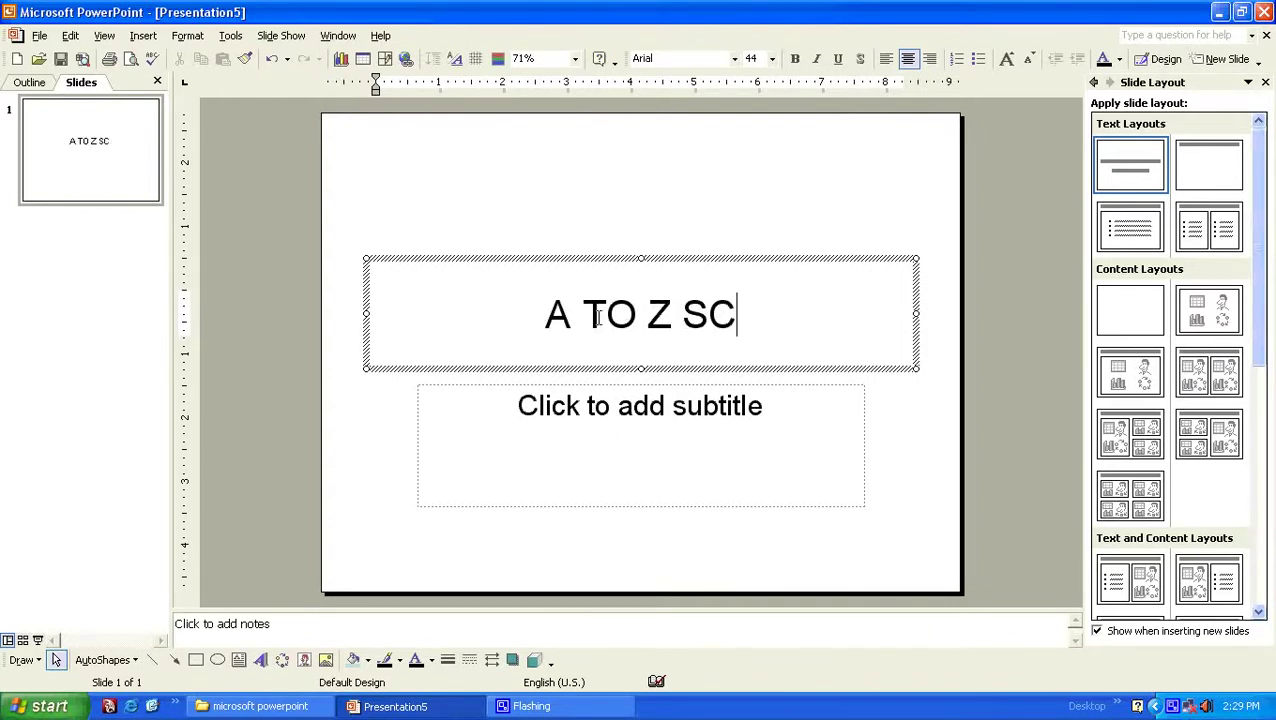
text(HOOL)
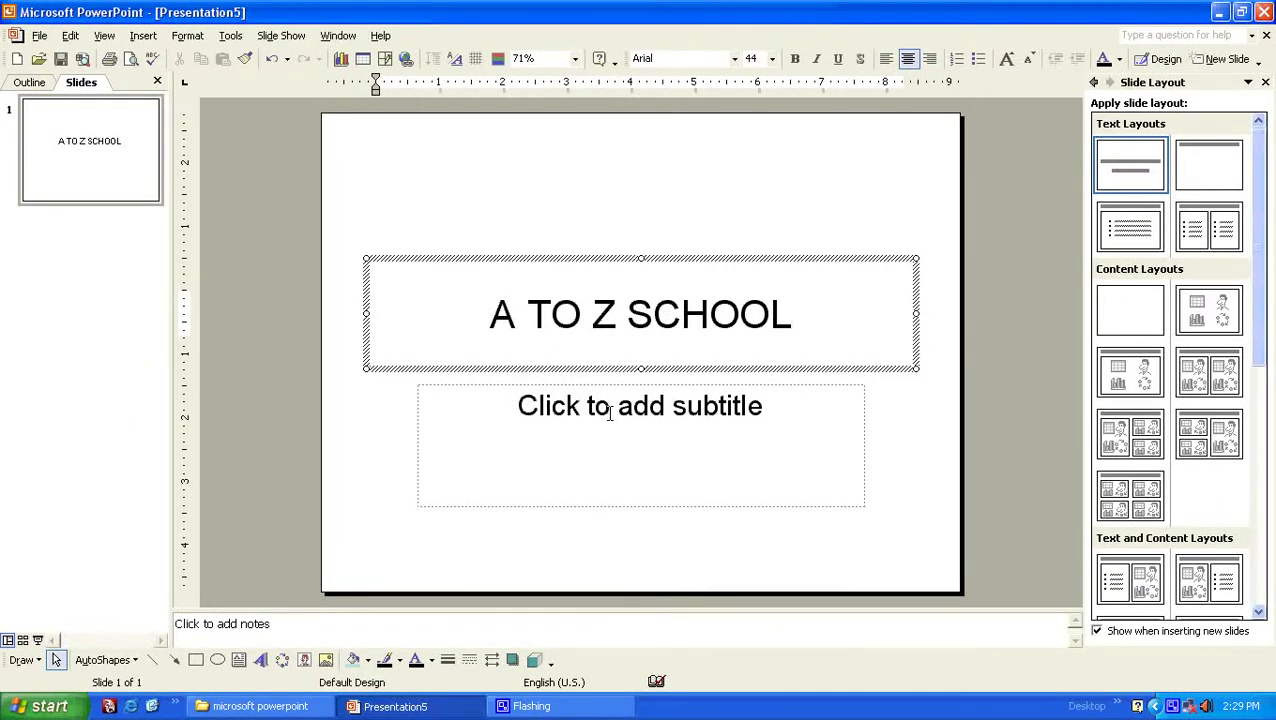
Enter the subtitle 'IT DEPARTMENT' and 'MANAGEMENT DEPARTMENT' on two lines, correcting the typo.
click(609, 414)
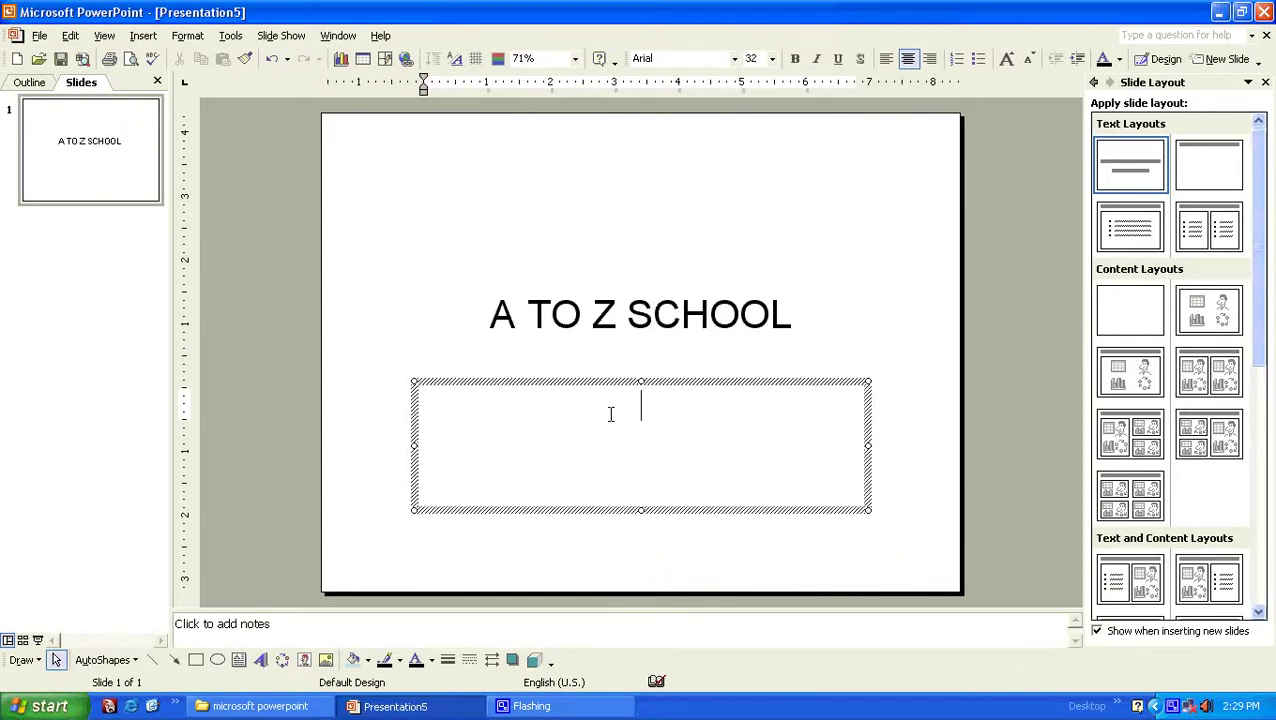
text(I)
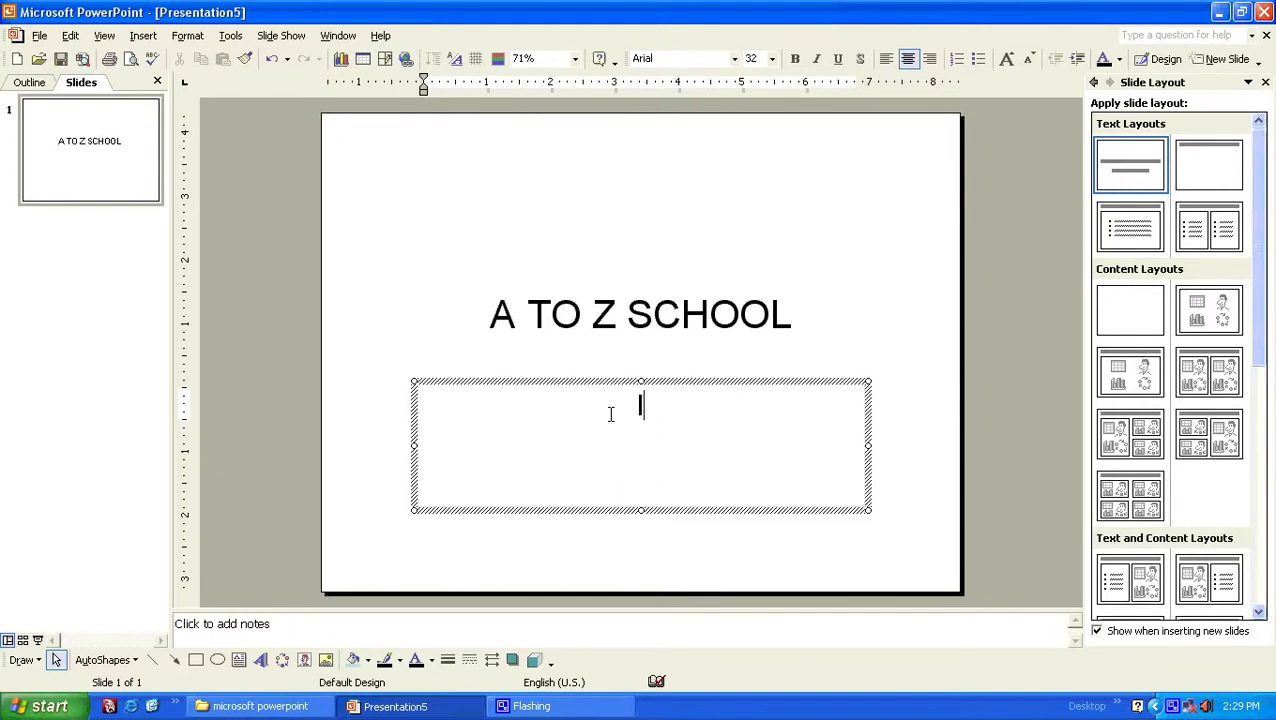
text(T)
text( DEPA)
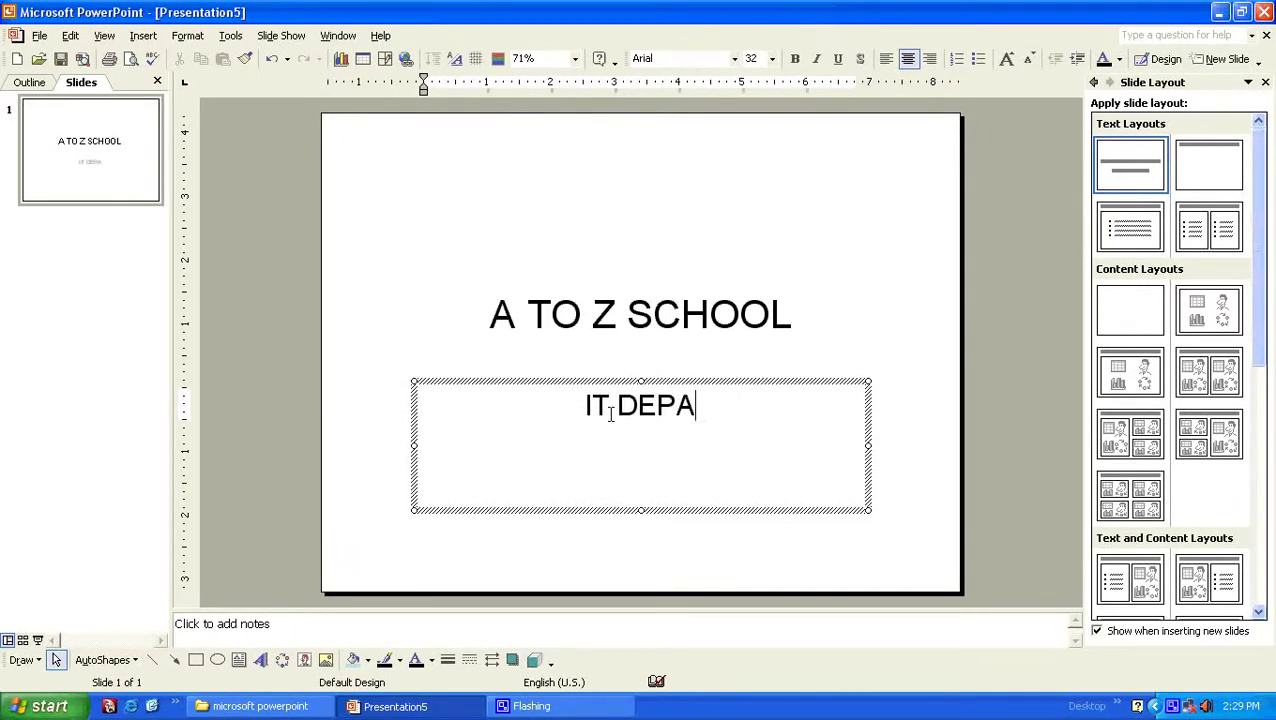
text(T)
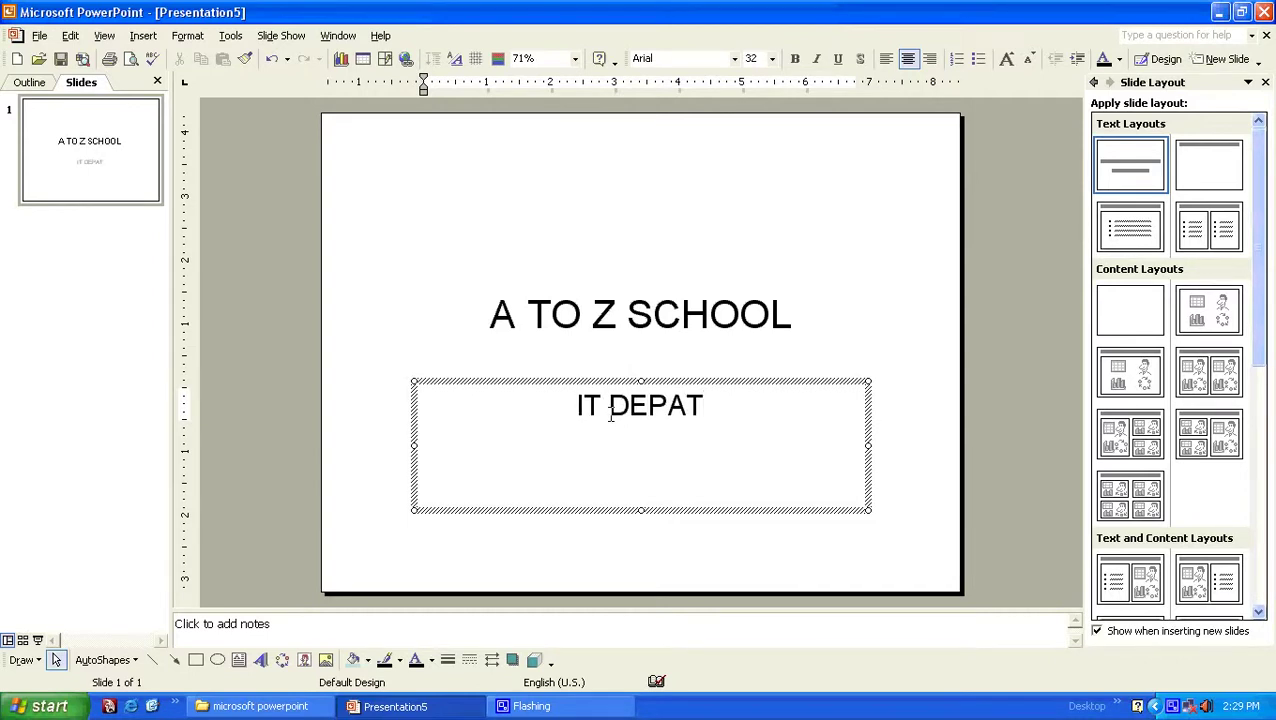
key(BackSpace)
text(RT)
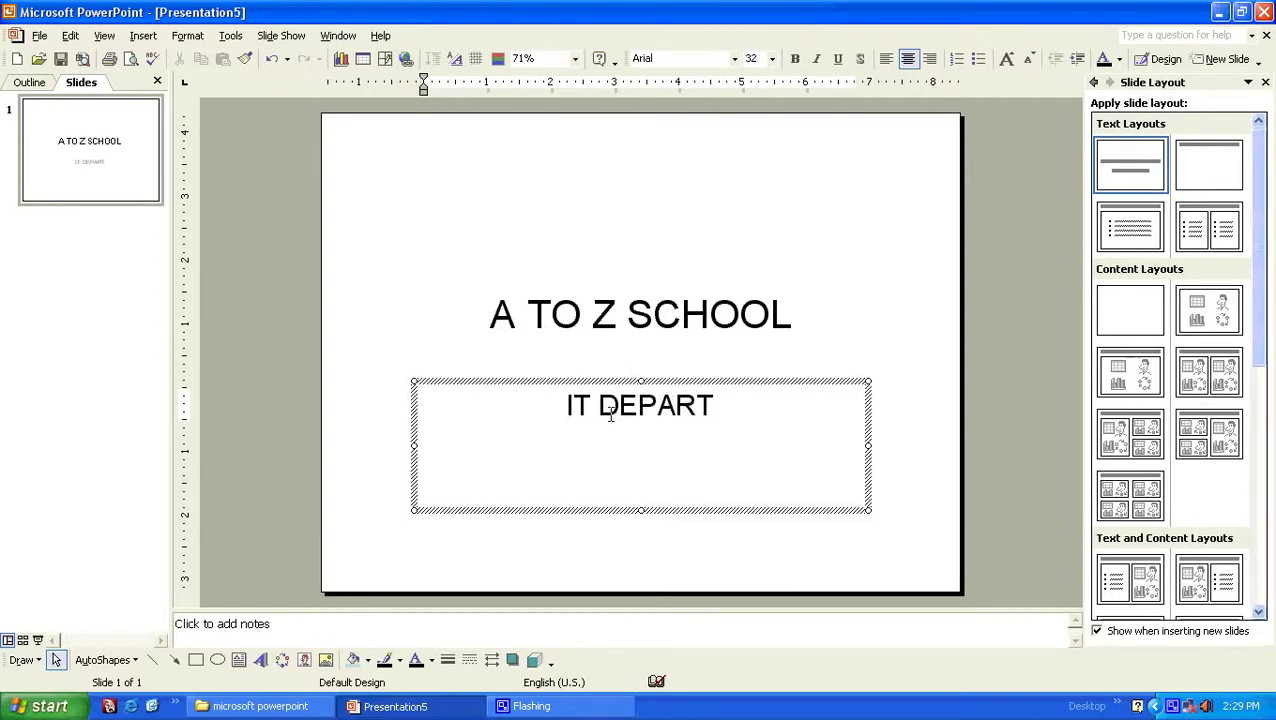
text(MENT)
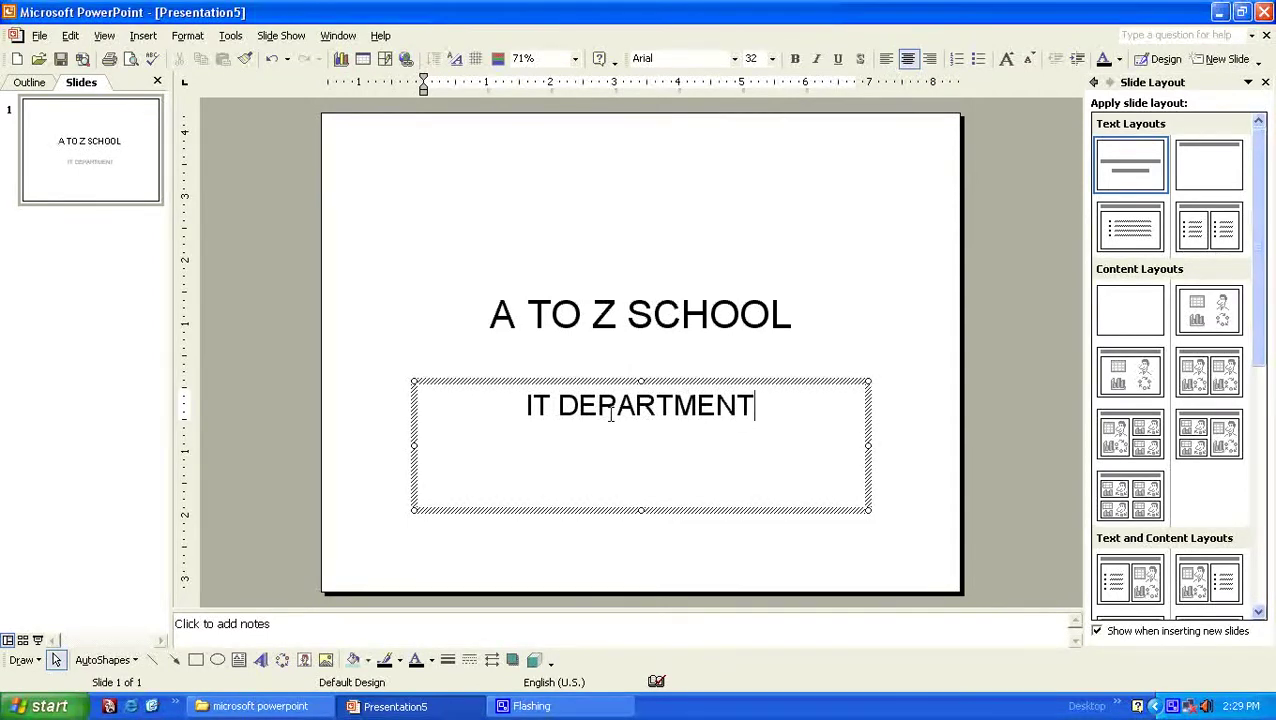
key(Return)
text(MANA)
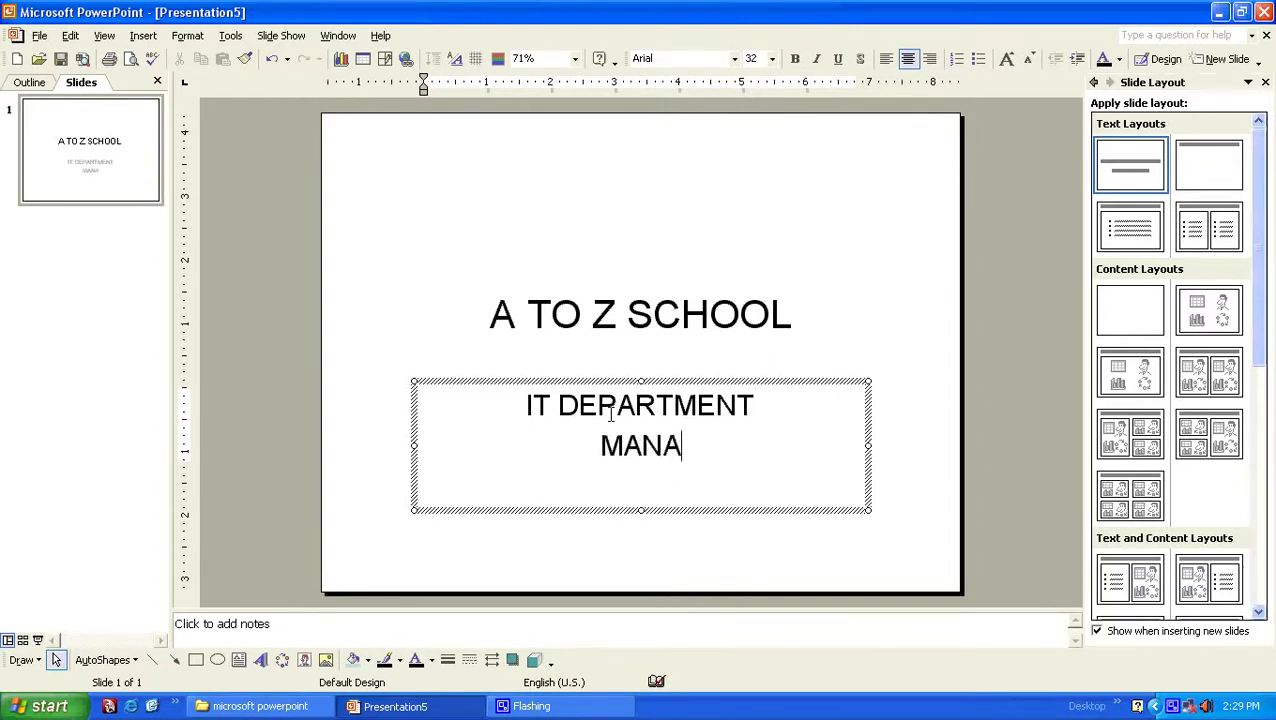
text(GEM)
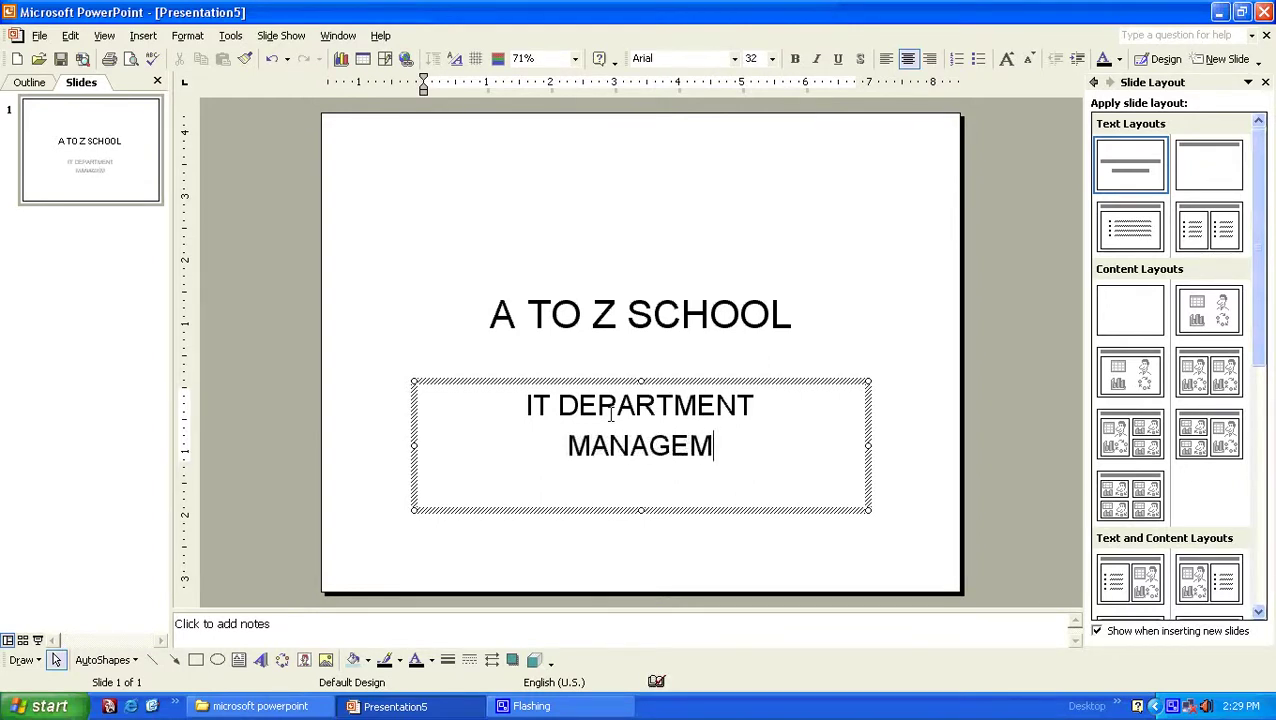
text(ENT )
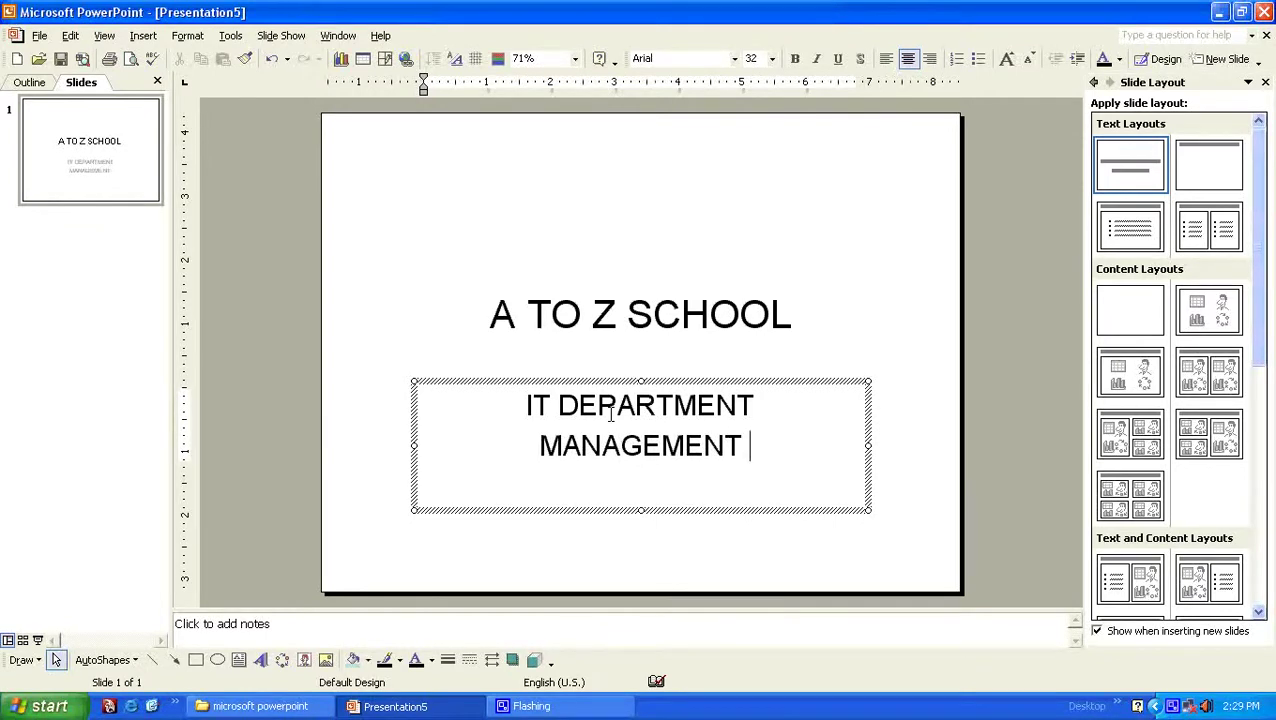
text(DEP)
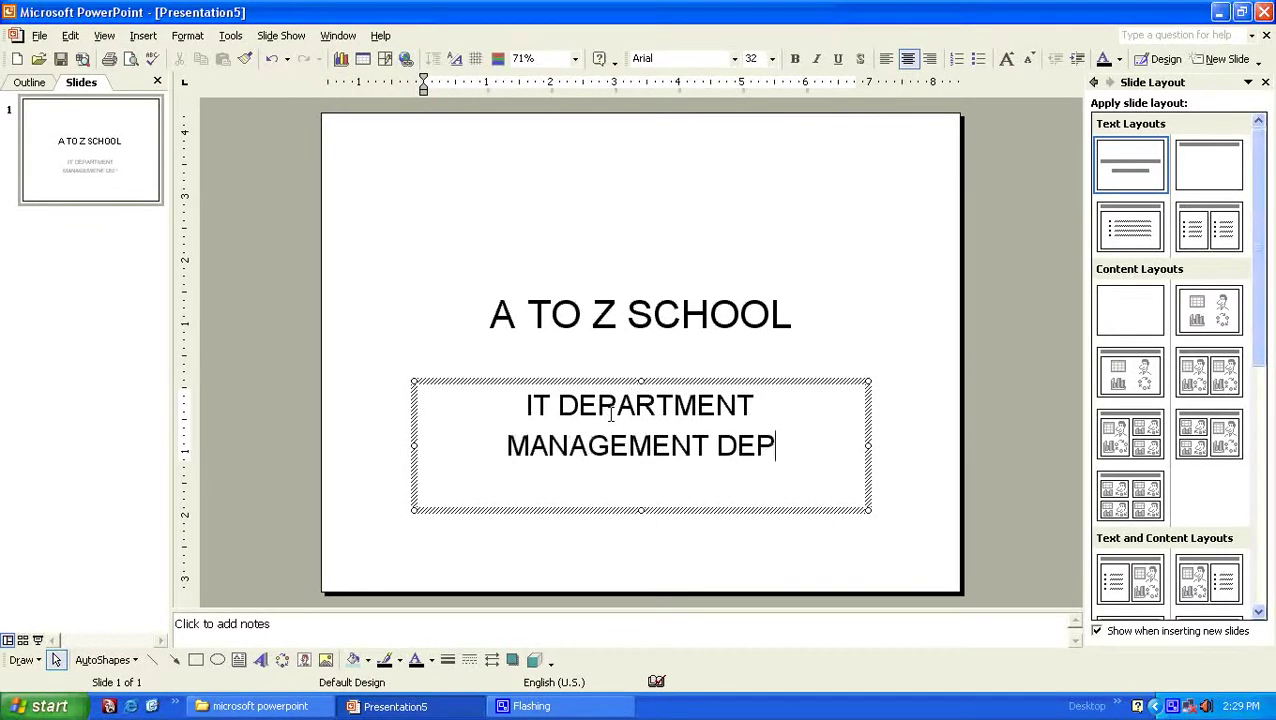
text(AR)
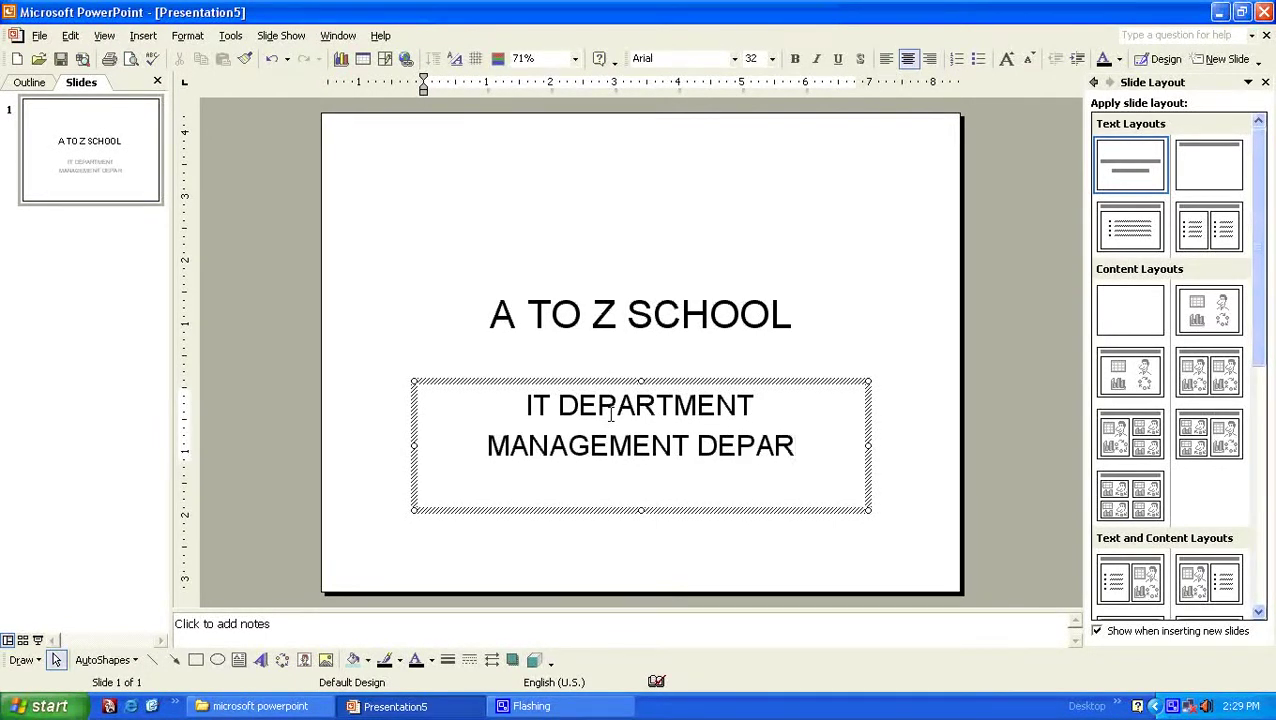
text(TME)
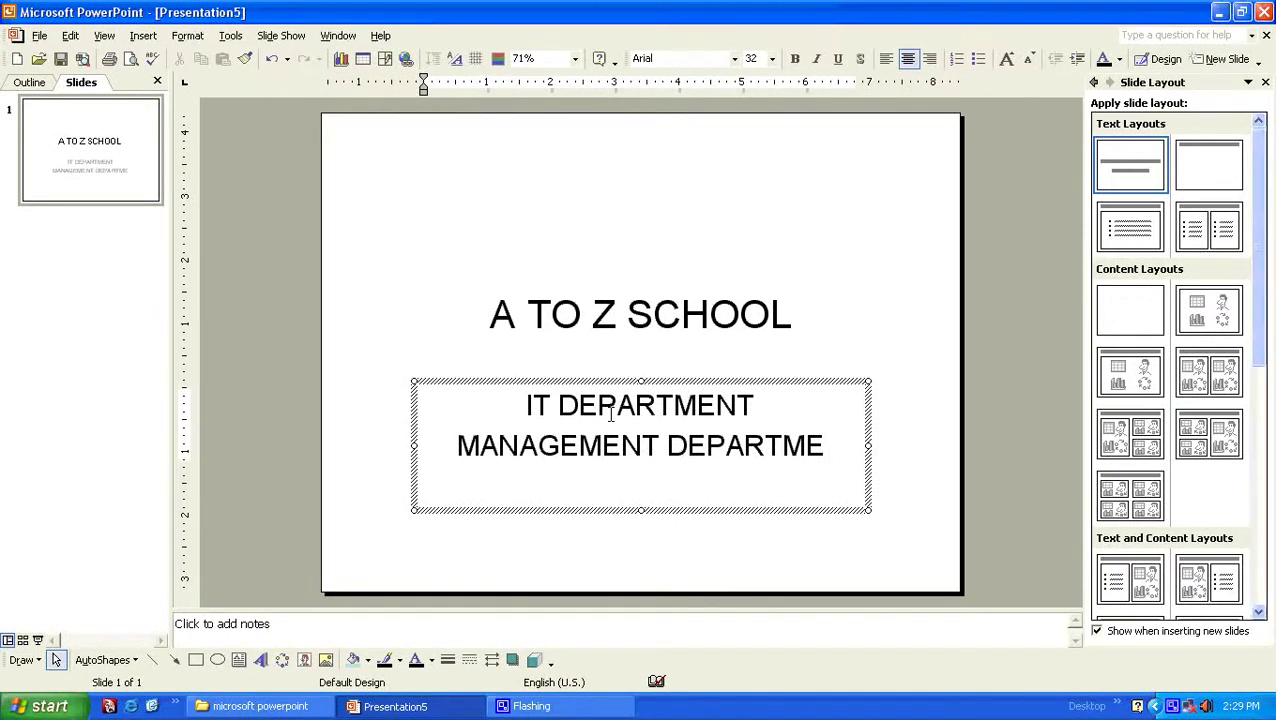
text(NT)
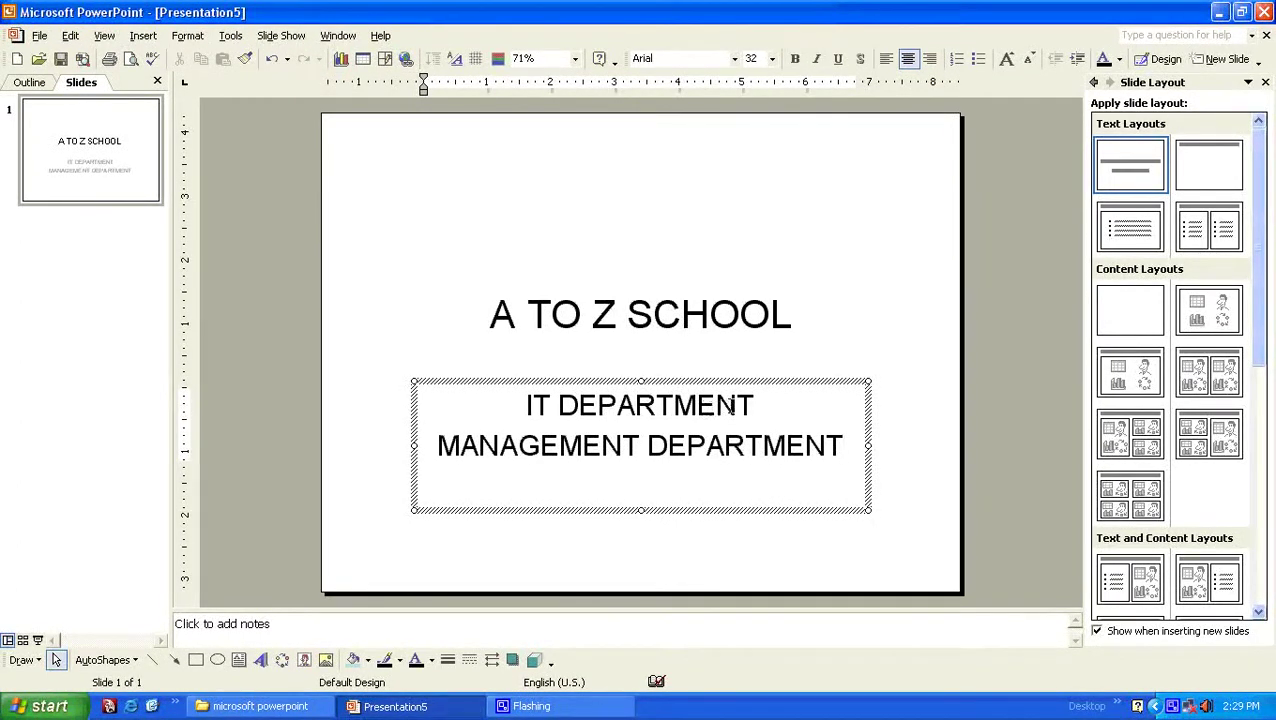
click(783, 398)
Insert a new title-and-text slide after the title slide from the Insert menu.
click(808, 345)
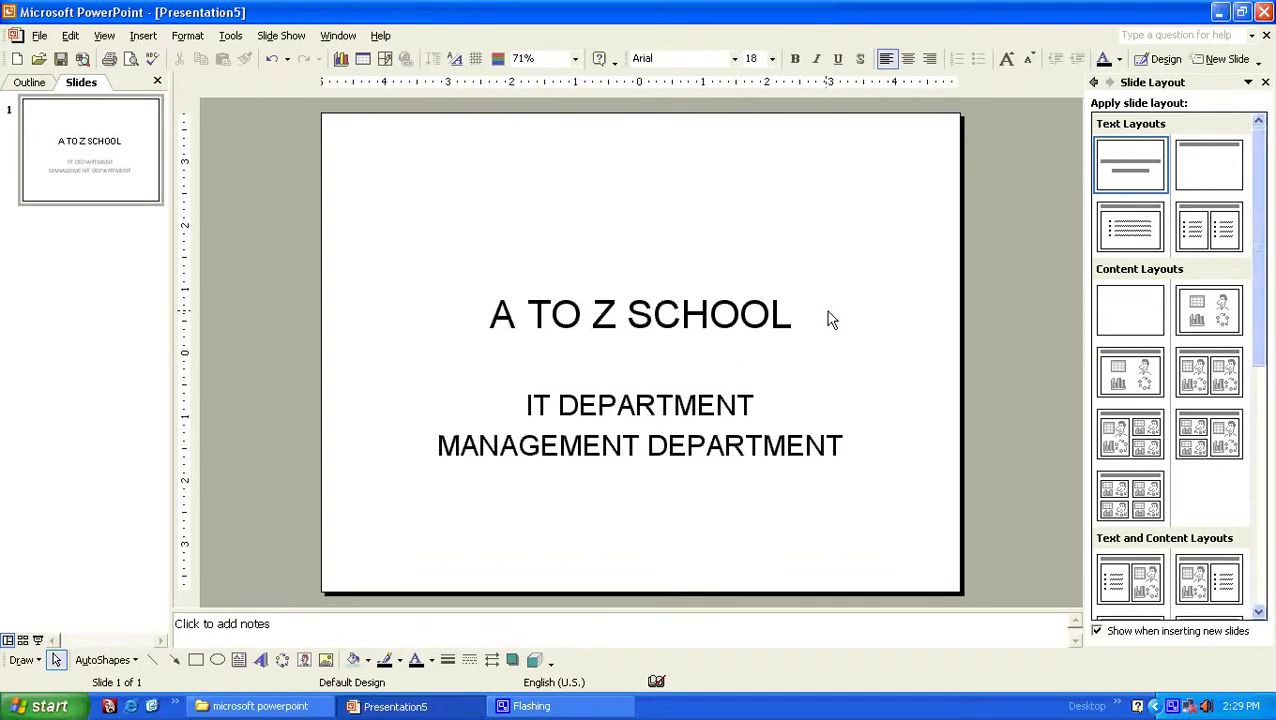
click(93, 166)
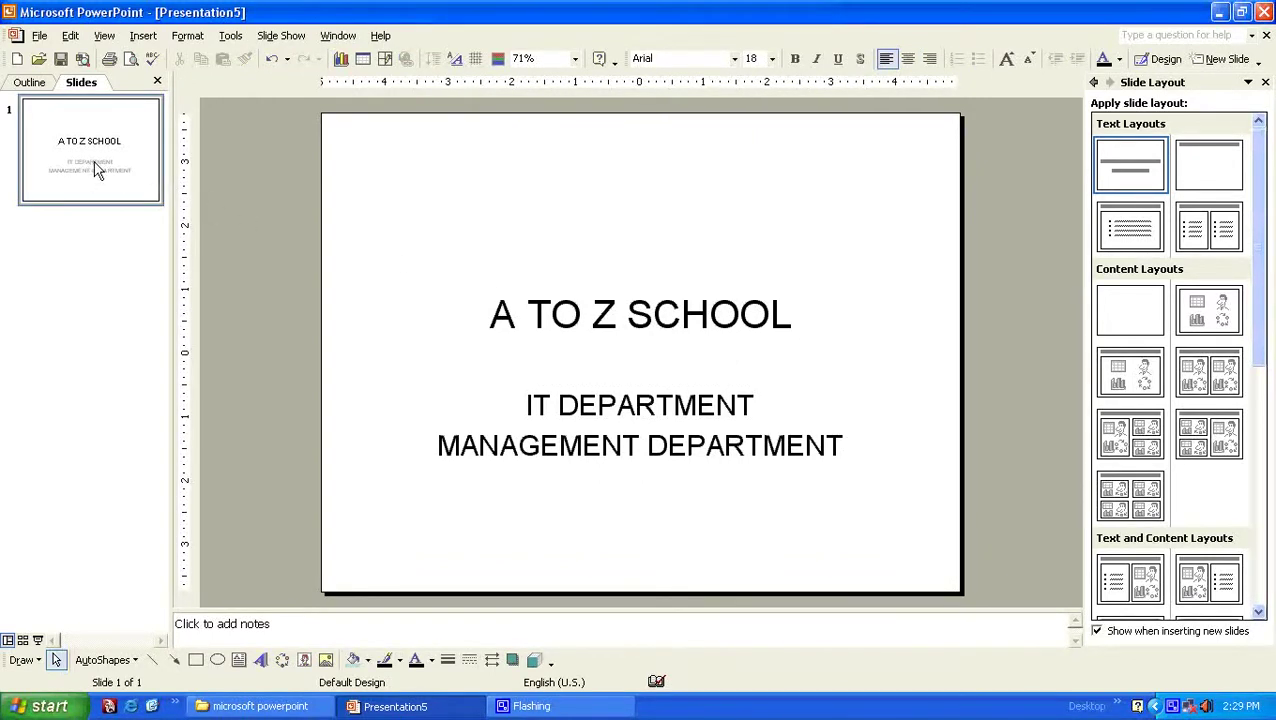
right_click(96, 169)
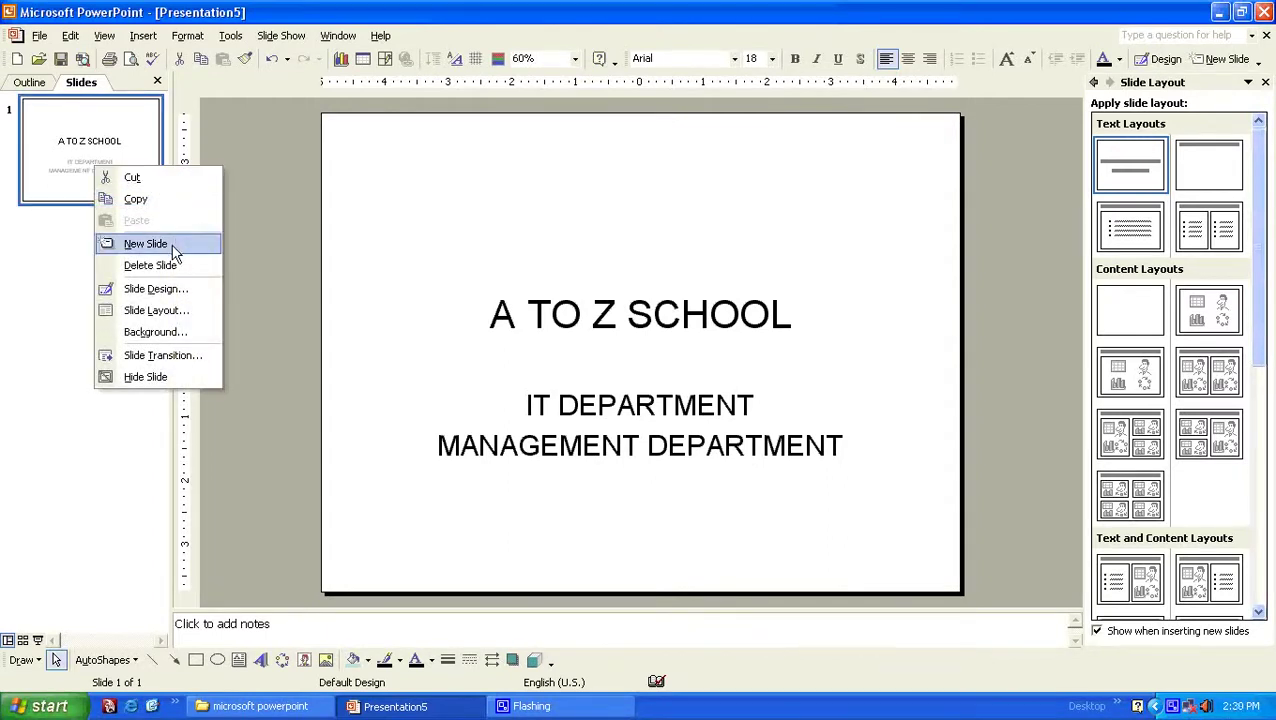
click(46, 268)
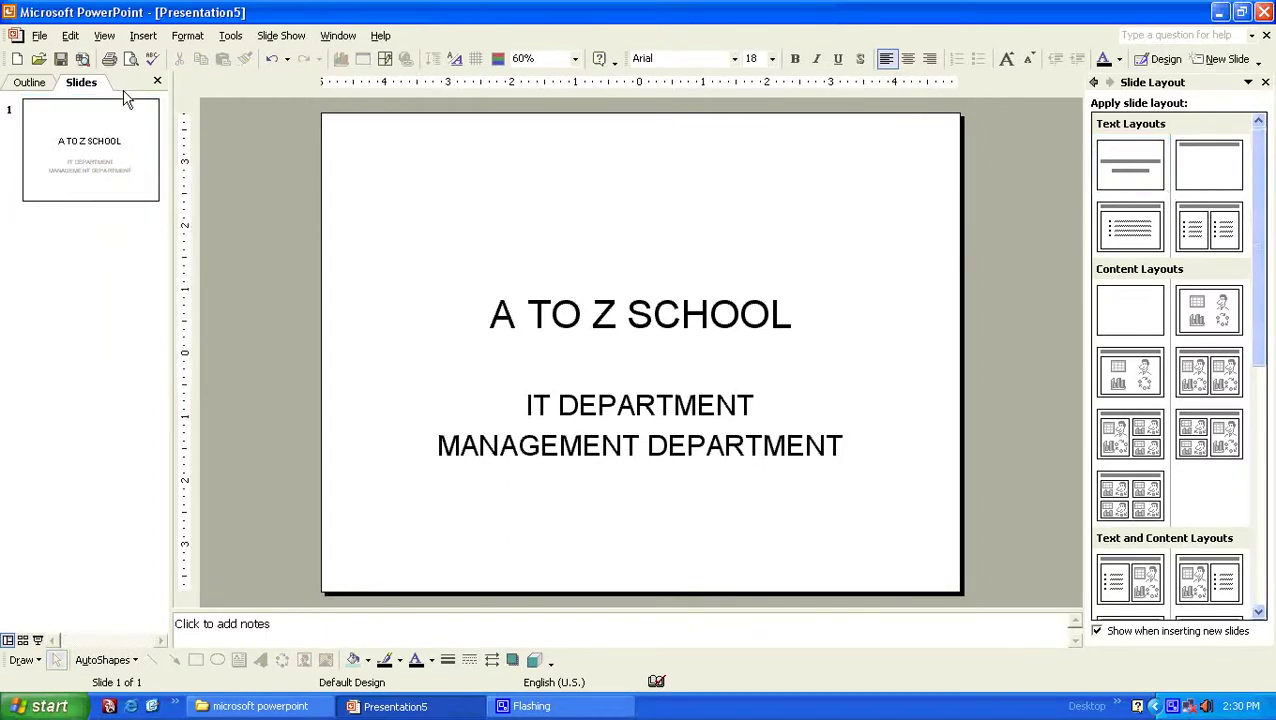
click(143, 36)
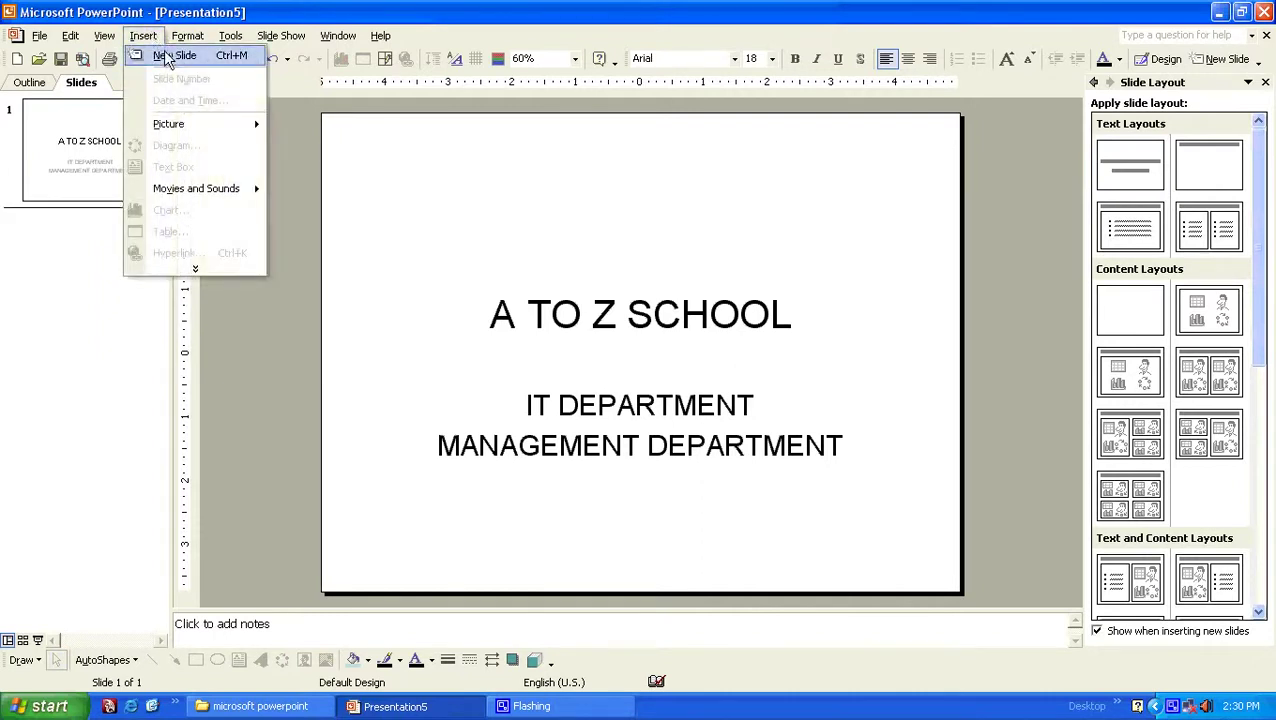
click(174, 56)
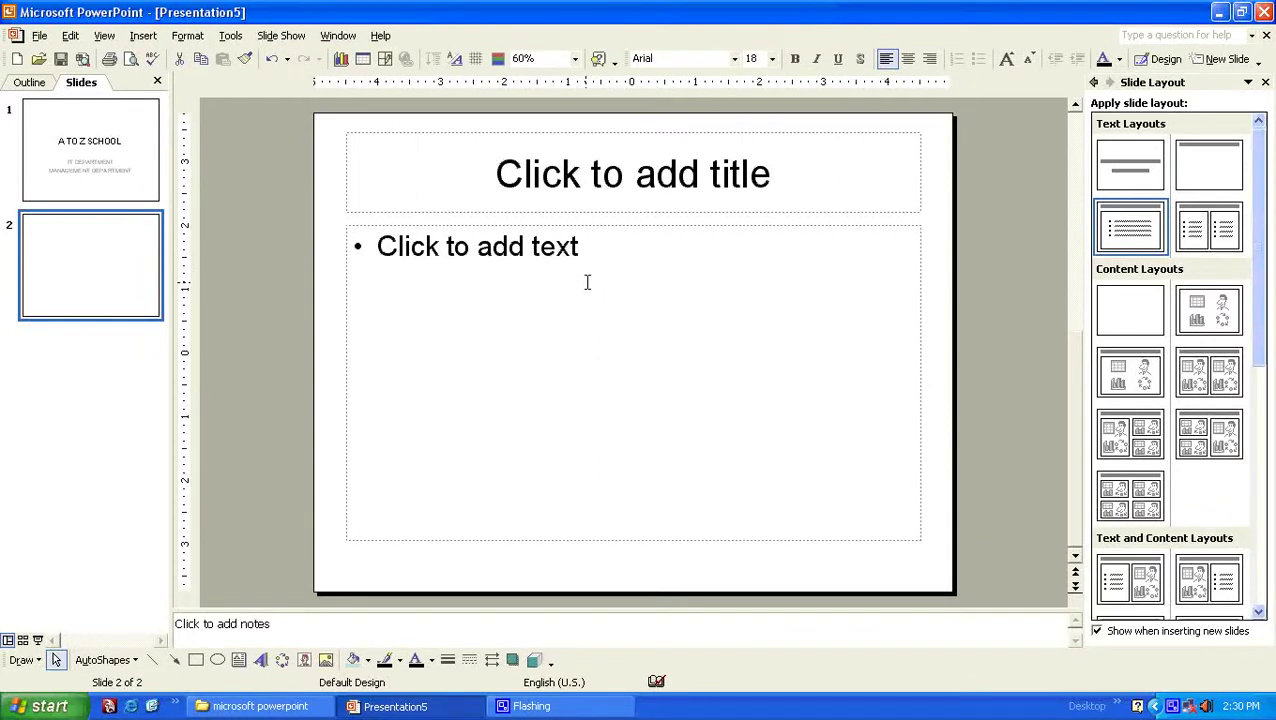
Title slide 2 'IT DEPARTMENT' and begin its bullet list with BCA and MCA.
click(626, 180)
text(I)
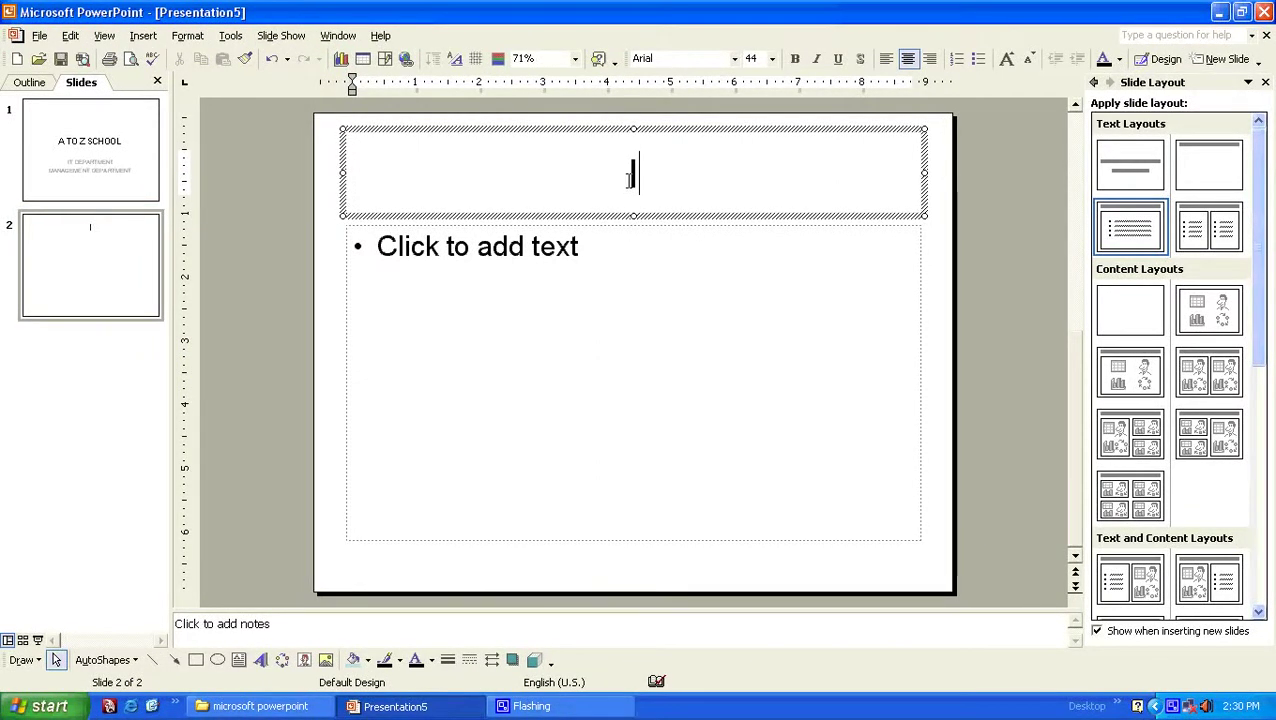
text(T DE)
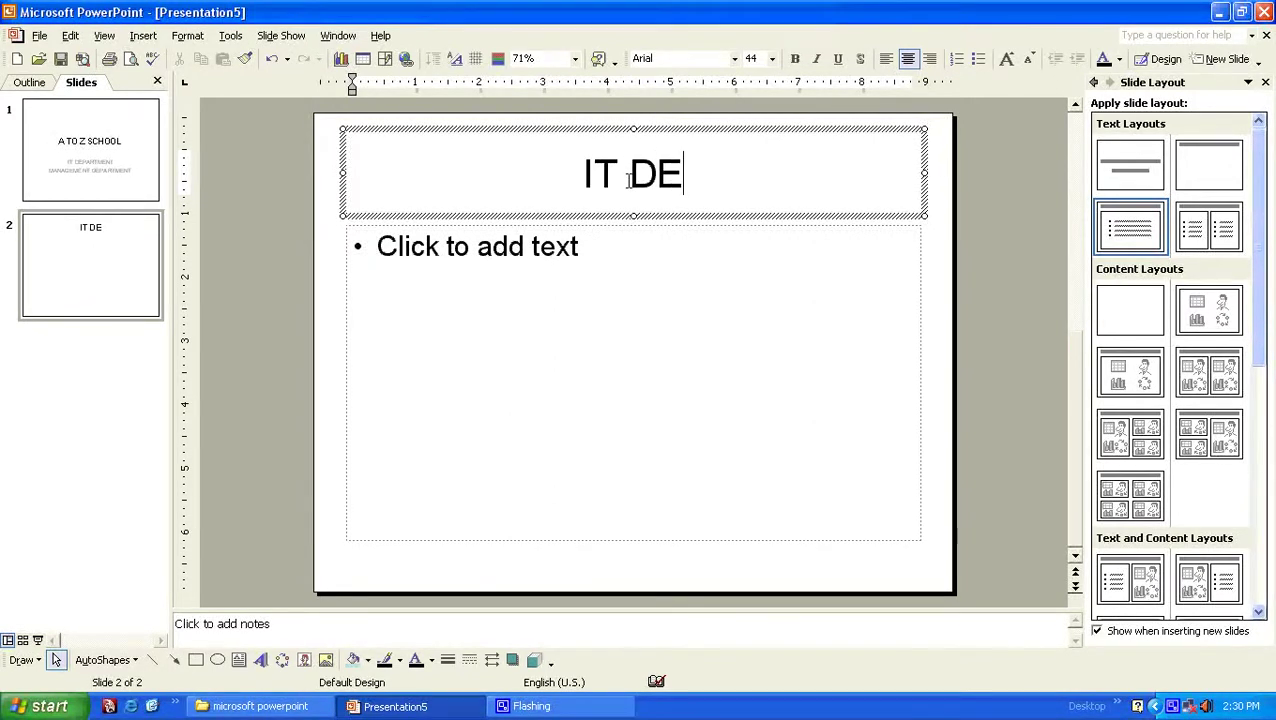
text(PART)
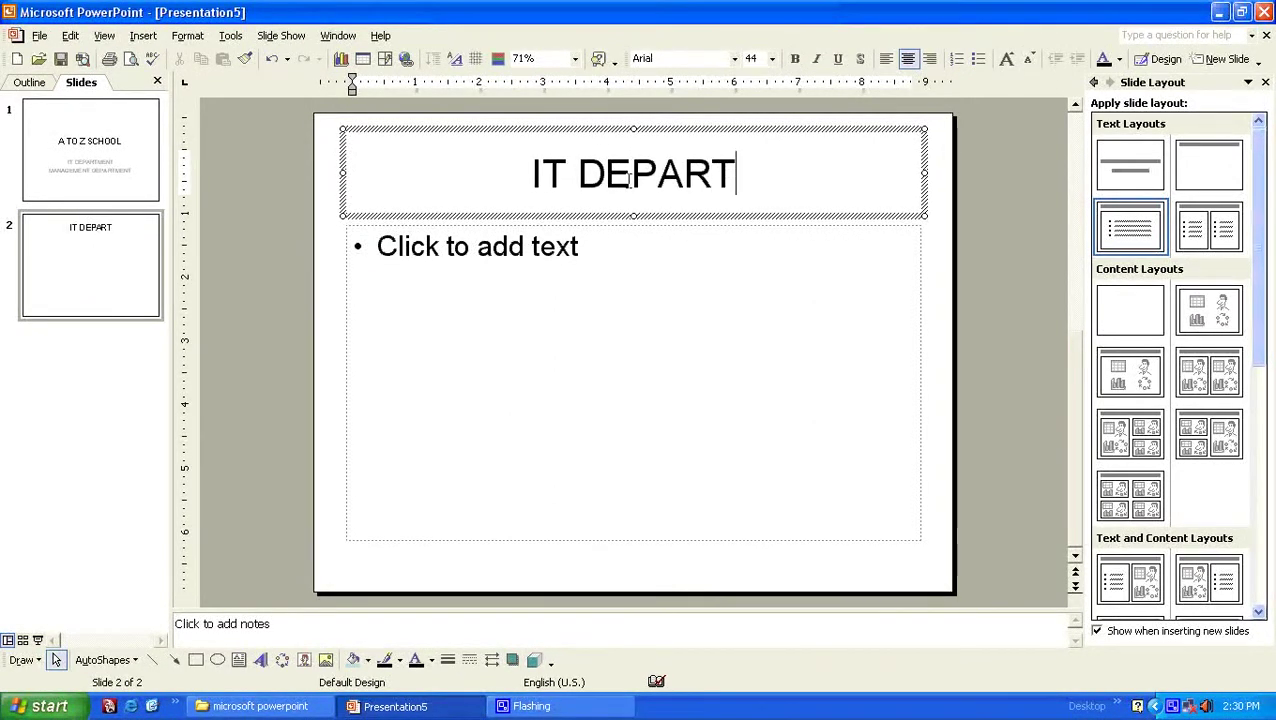
text(MENT)
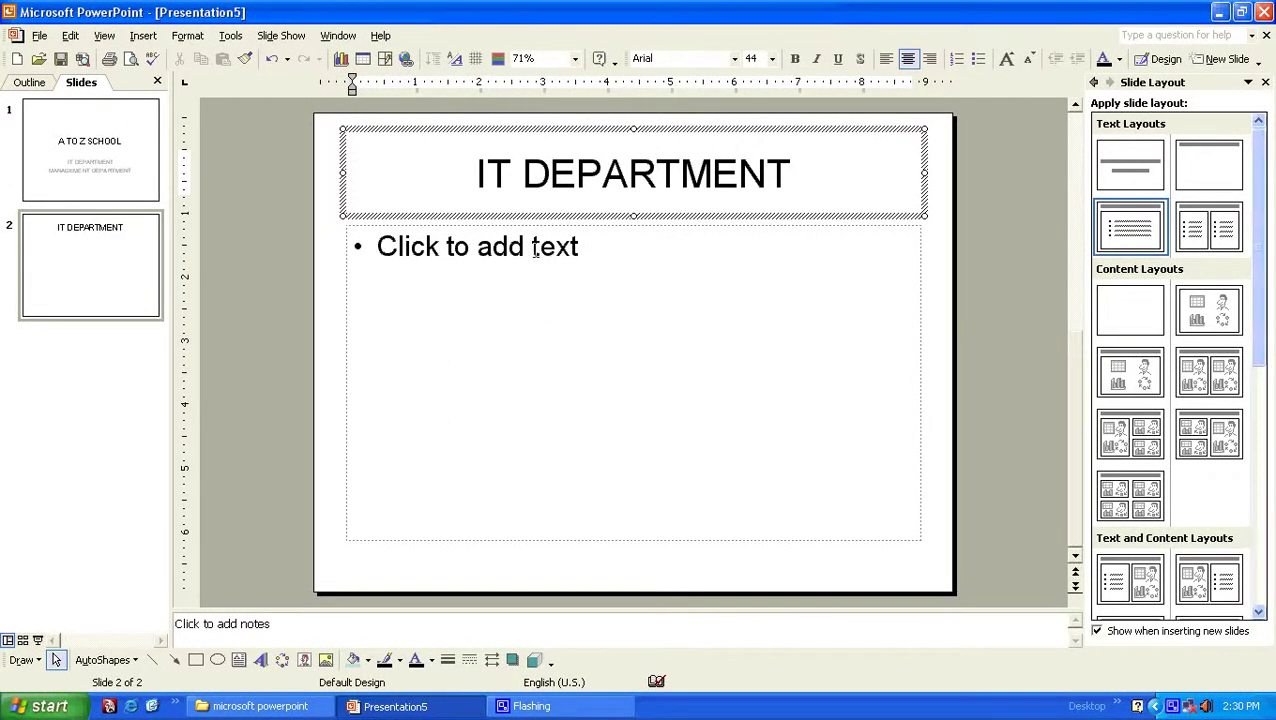
click(534, 251)
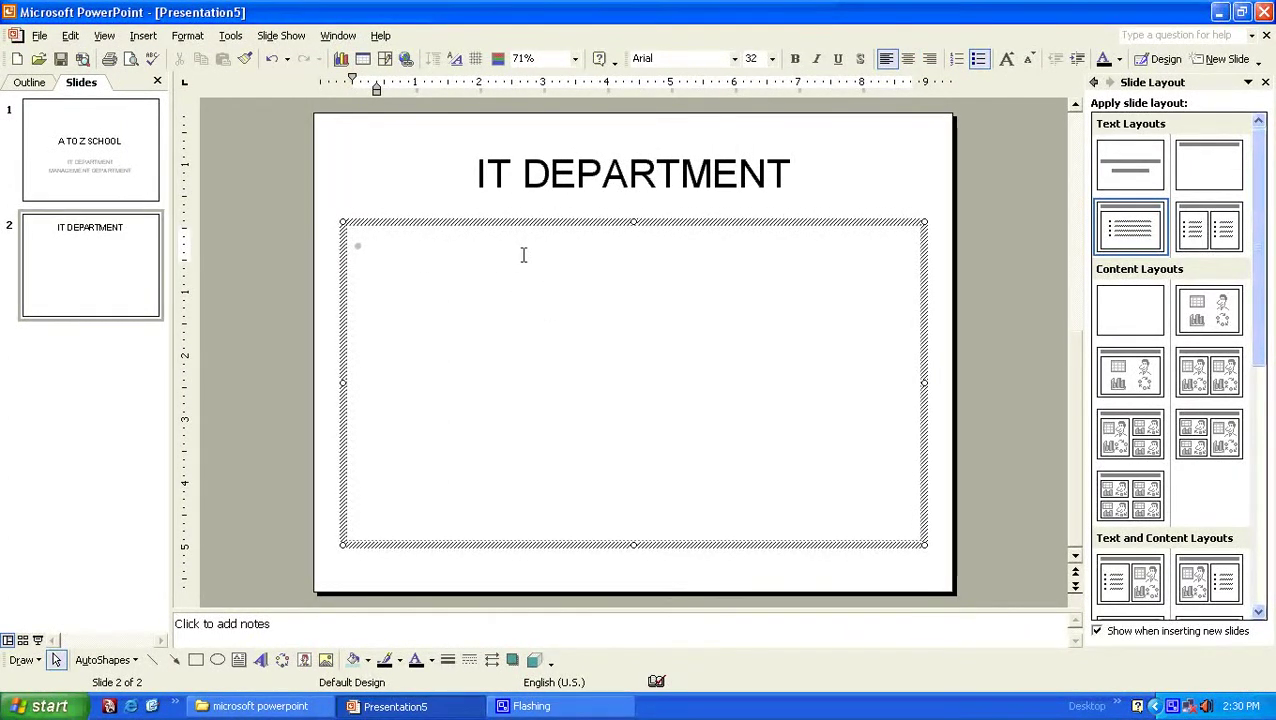
text(BC)
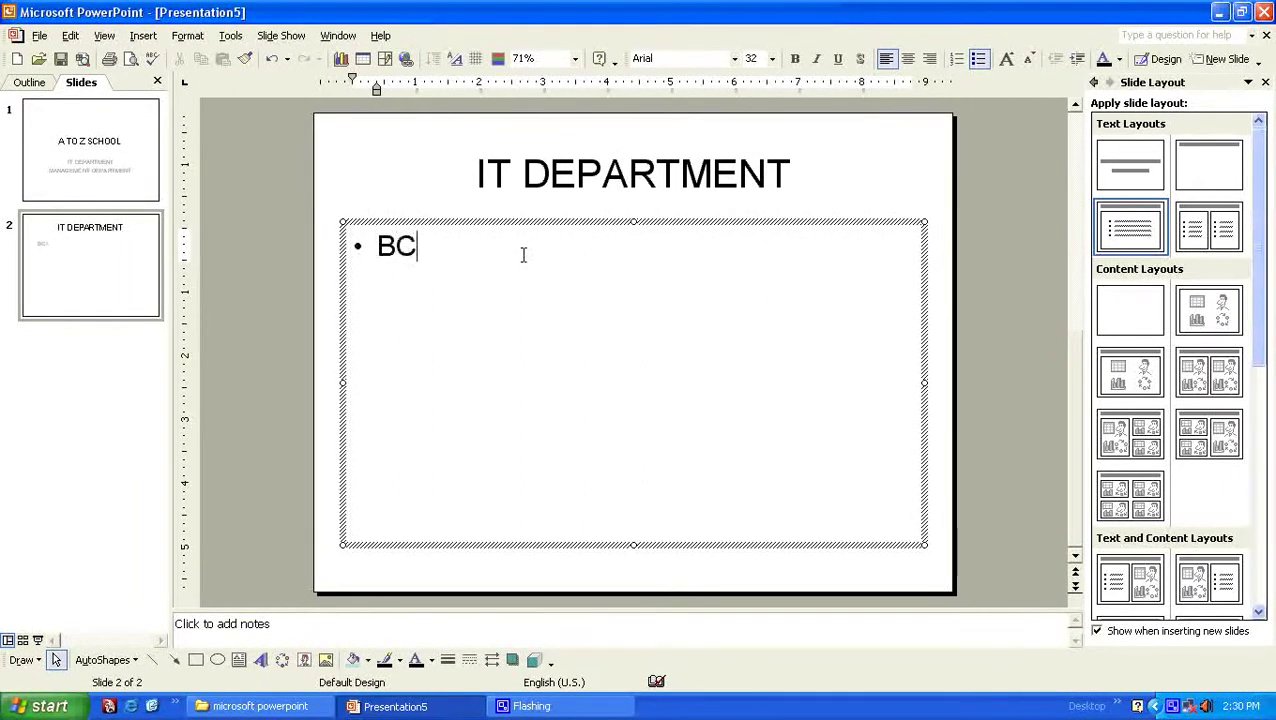
text(A)
key(Return)
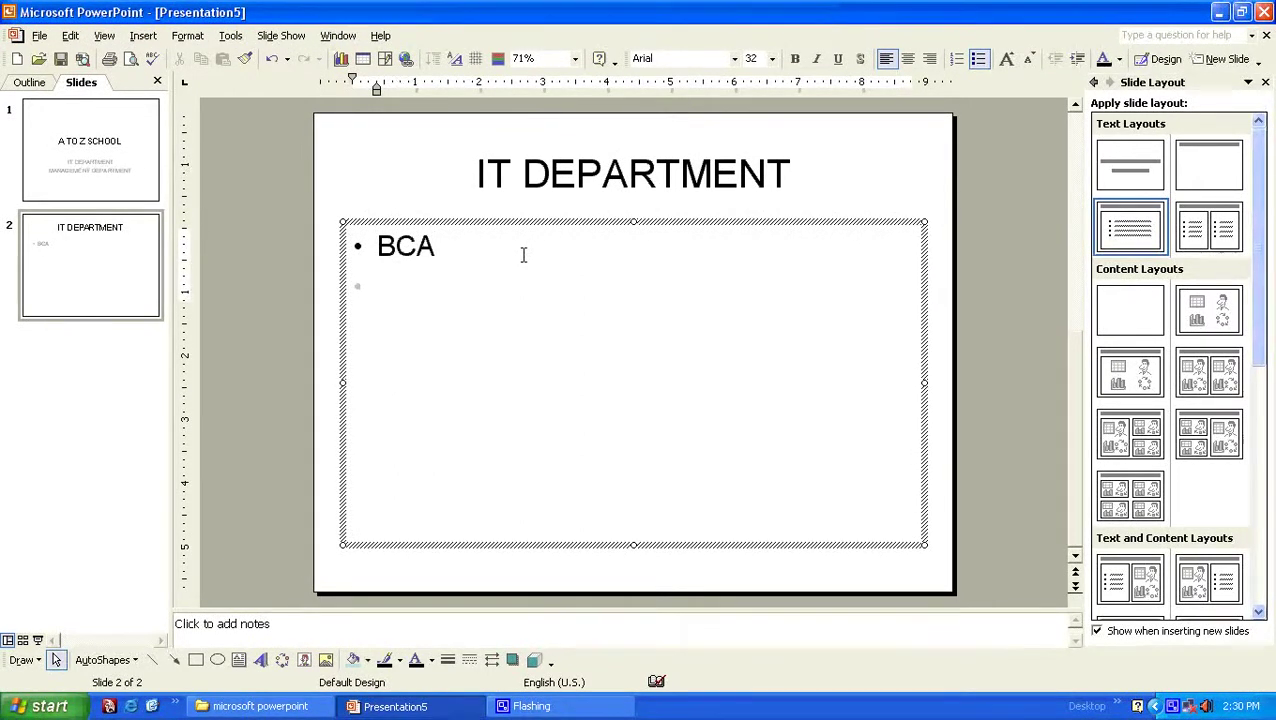
text(M)
text(CA)
Add bullets MDSE, MST and DST, leaving no empty bullet at the end.
key(Return)
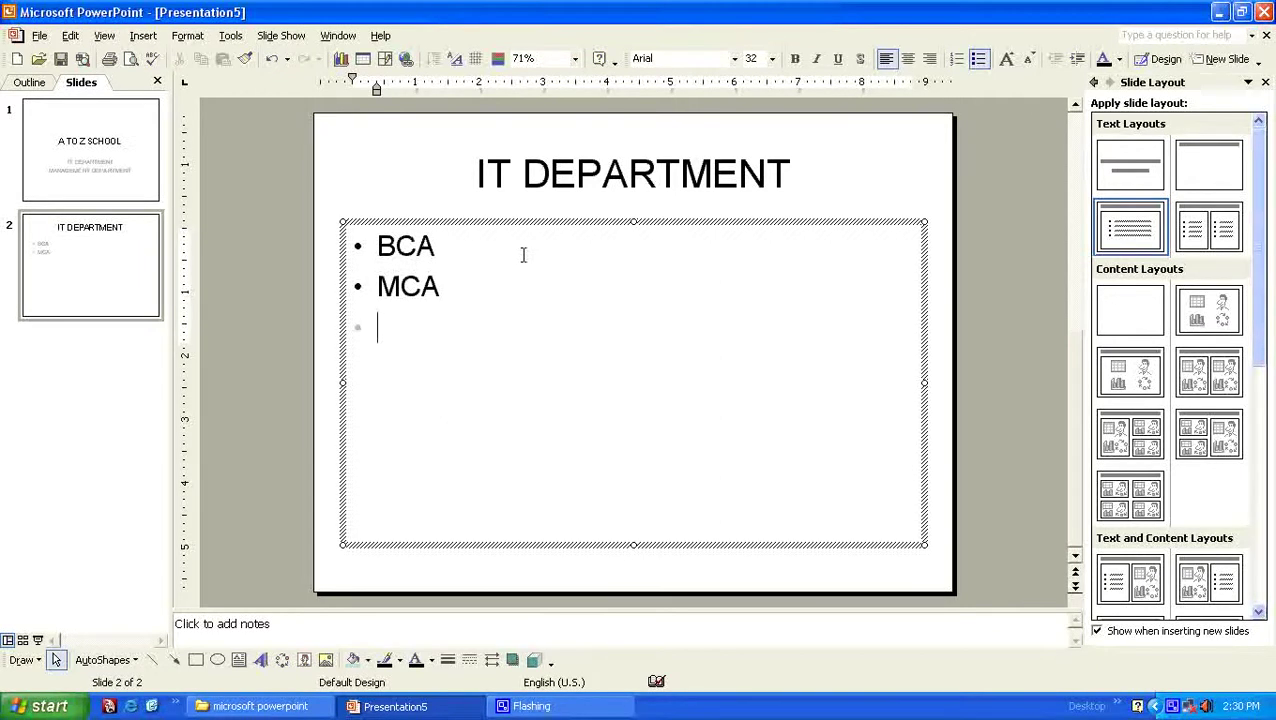
text(MDSE)
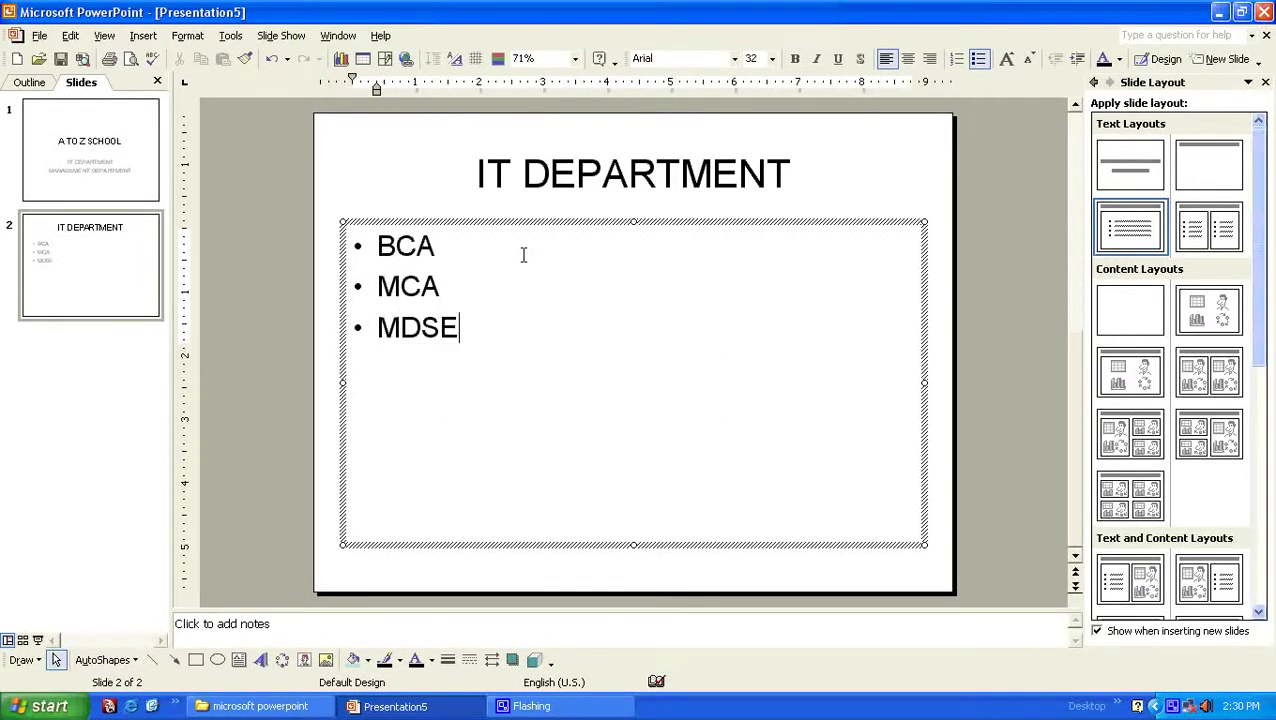
key(Return)
text(MST)
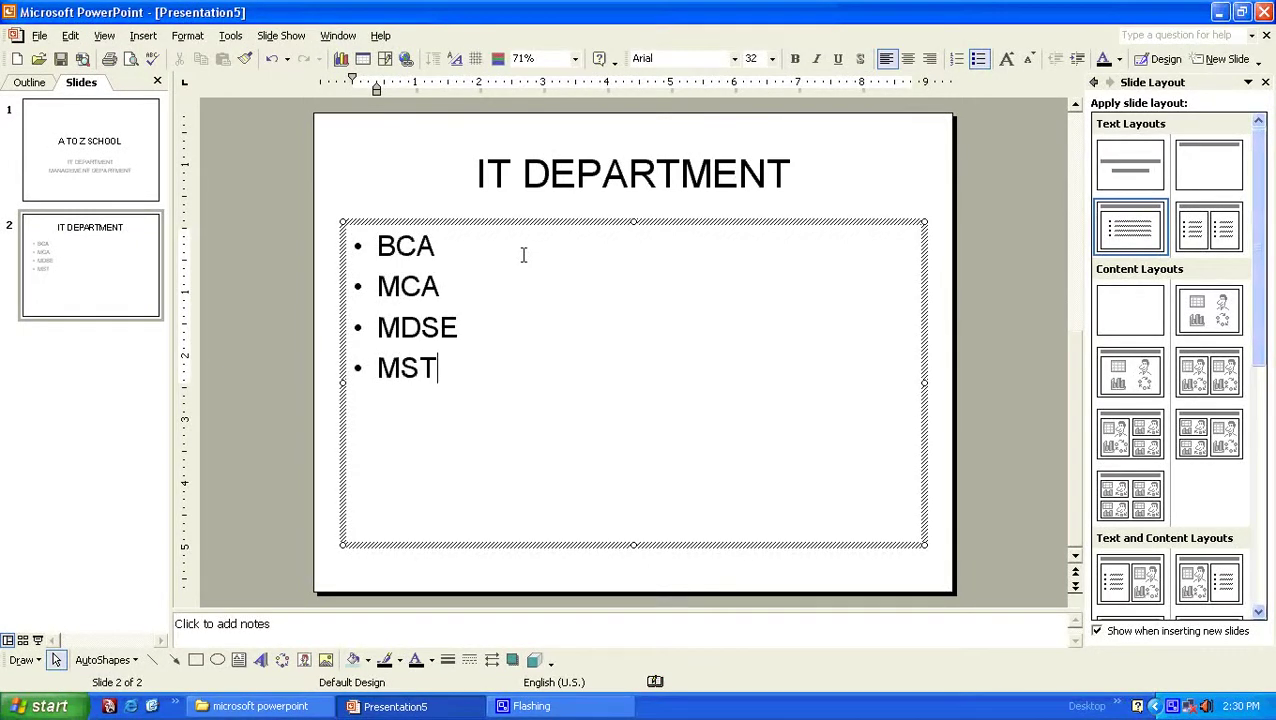
key(Return)
text(DST)
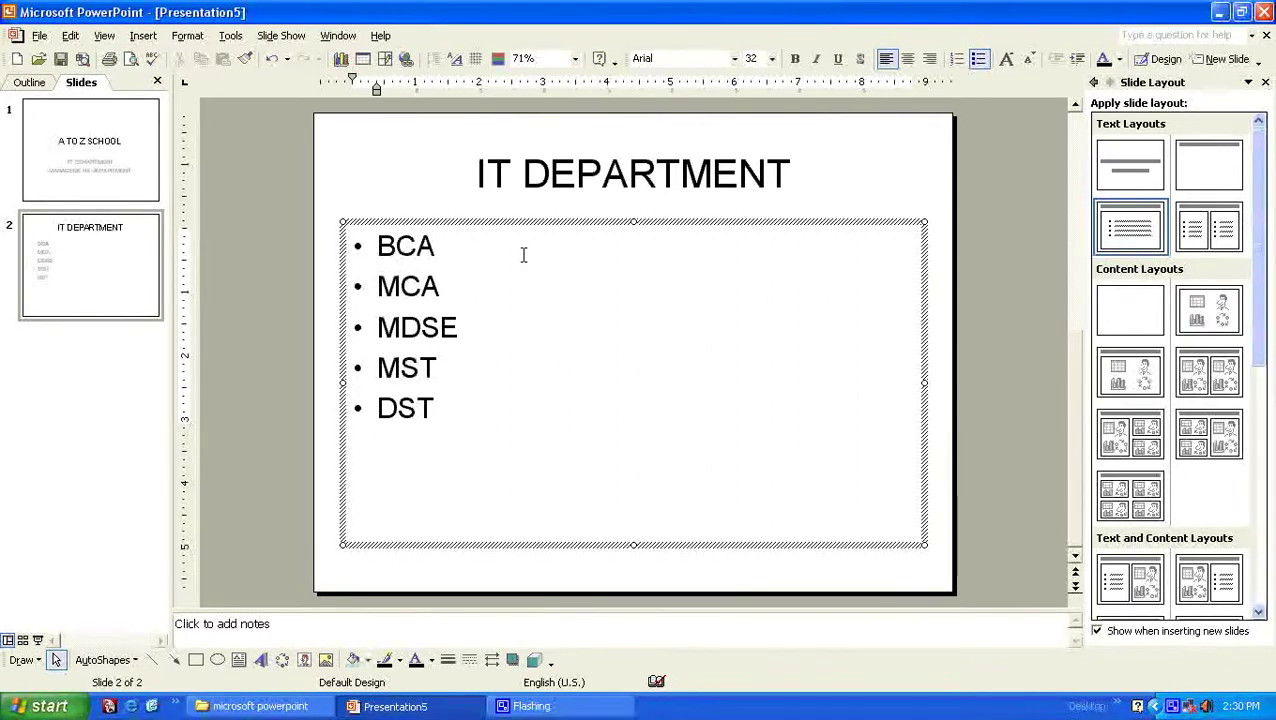
key(Return)
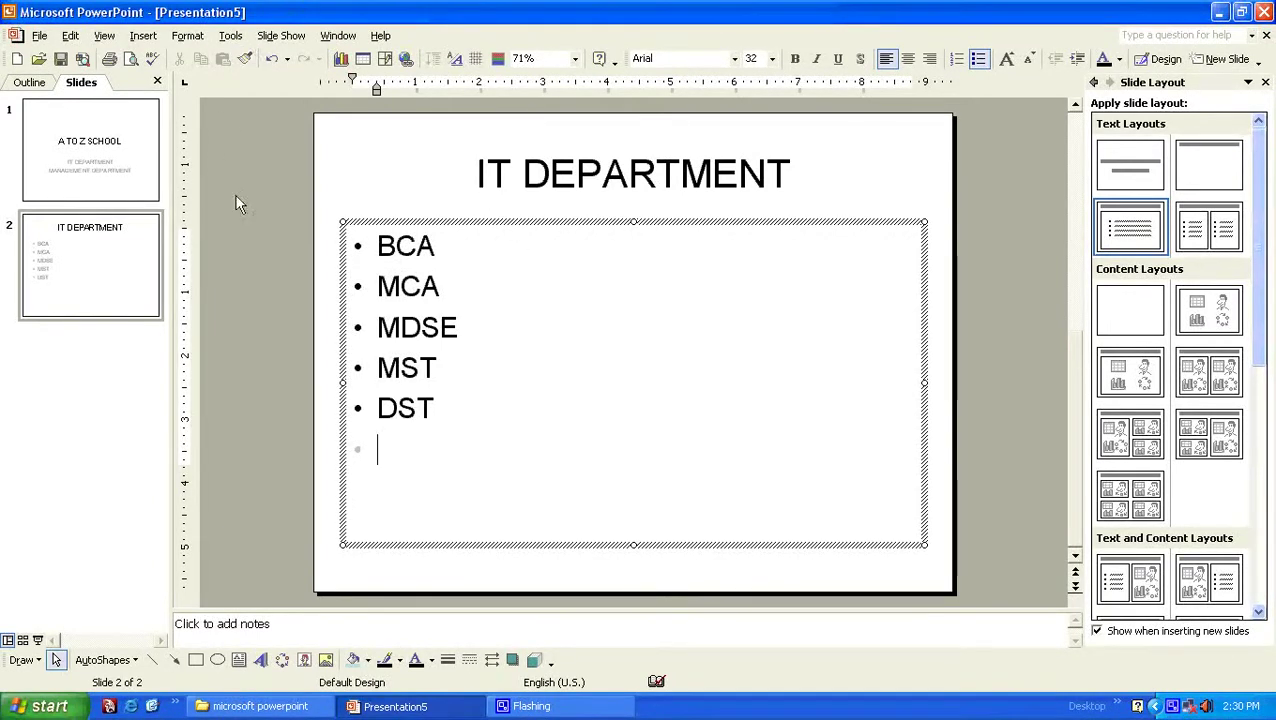
click(506, 272)
Add a new slide after slide 2 and title it 'MANAGEMENT DEPT.'.
right_click(79, 304)
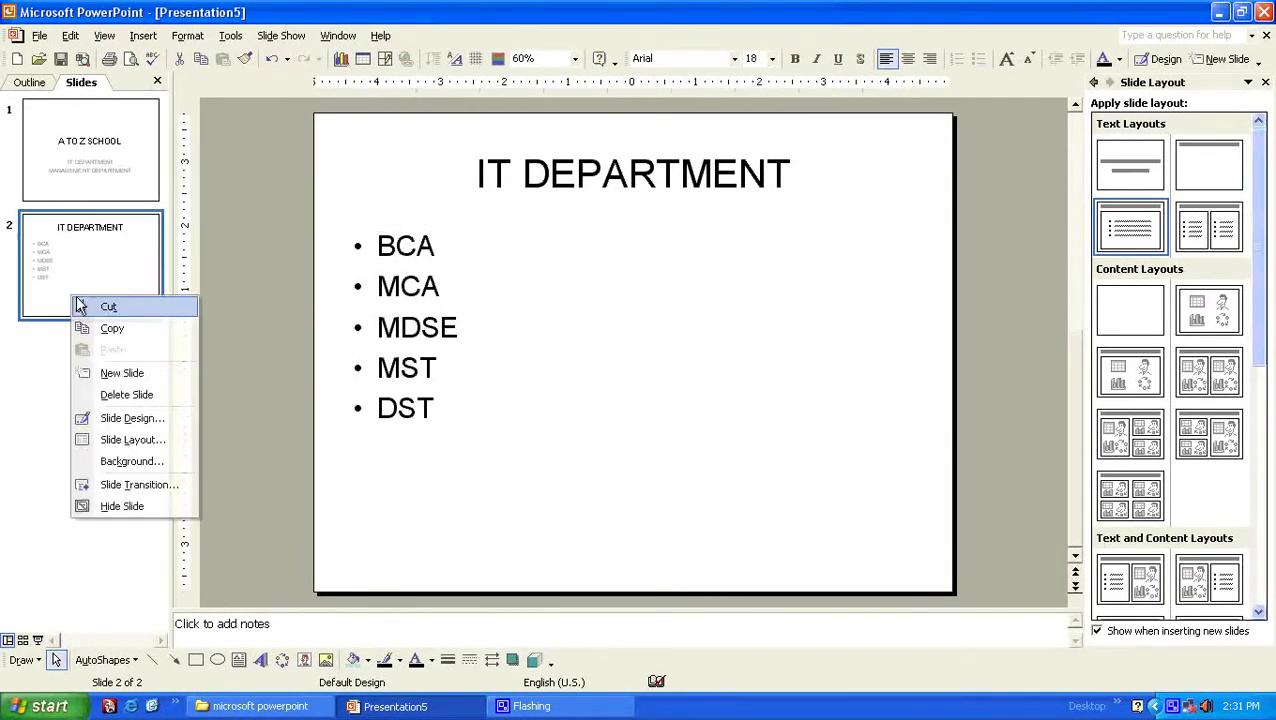
click(142, 373)
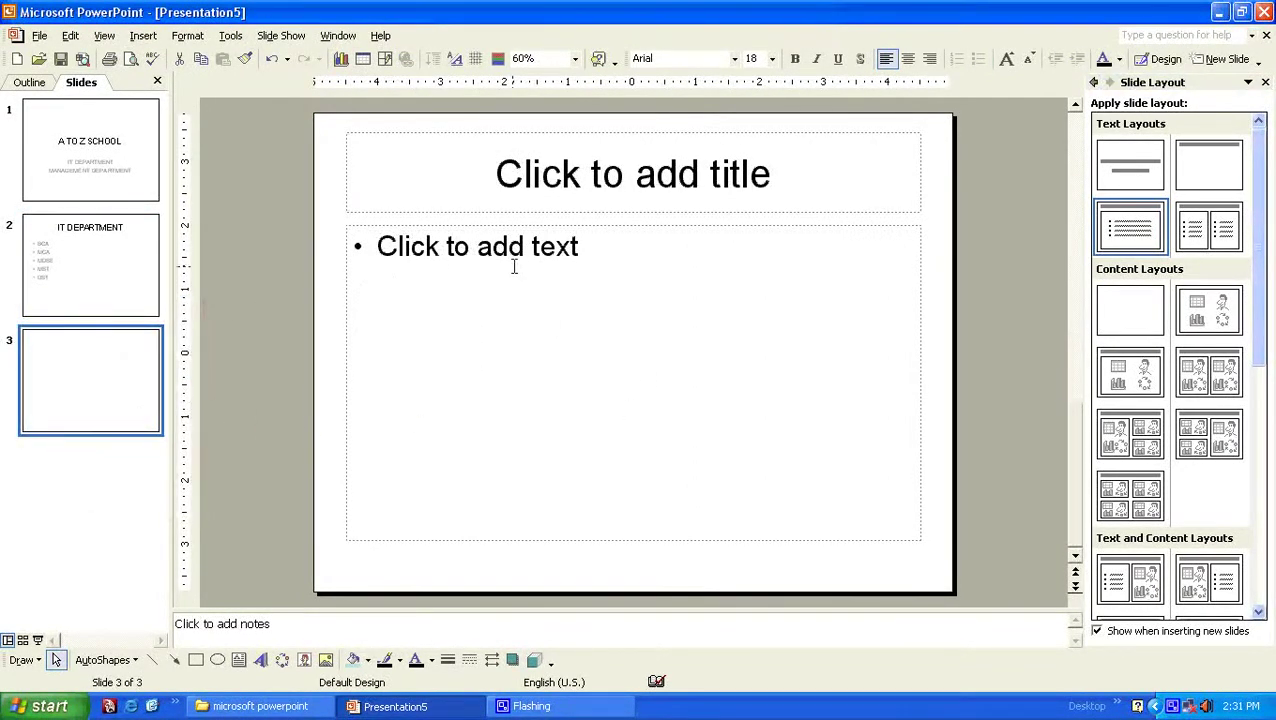
click(617, 175)
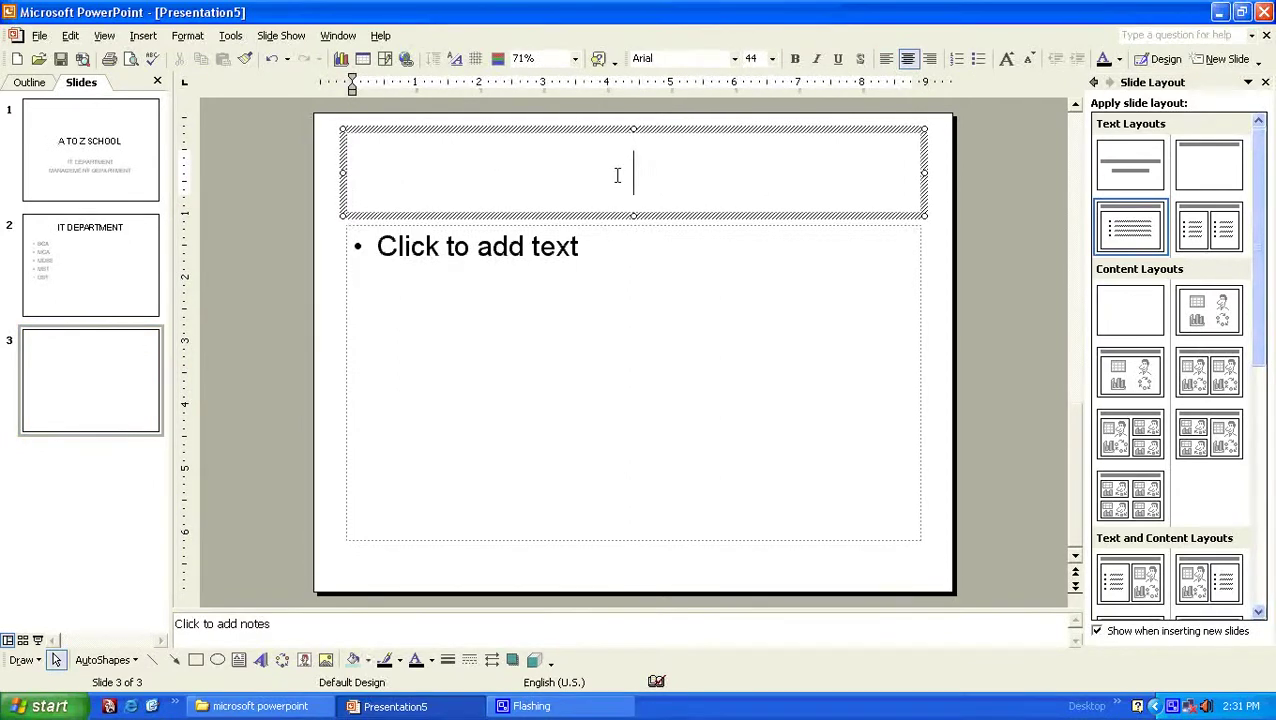
text(M)
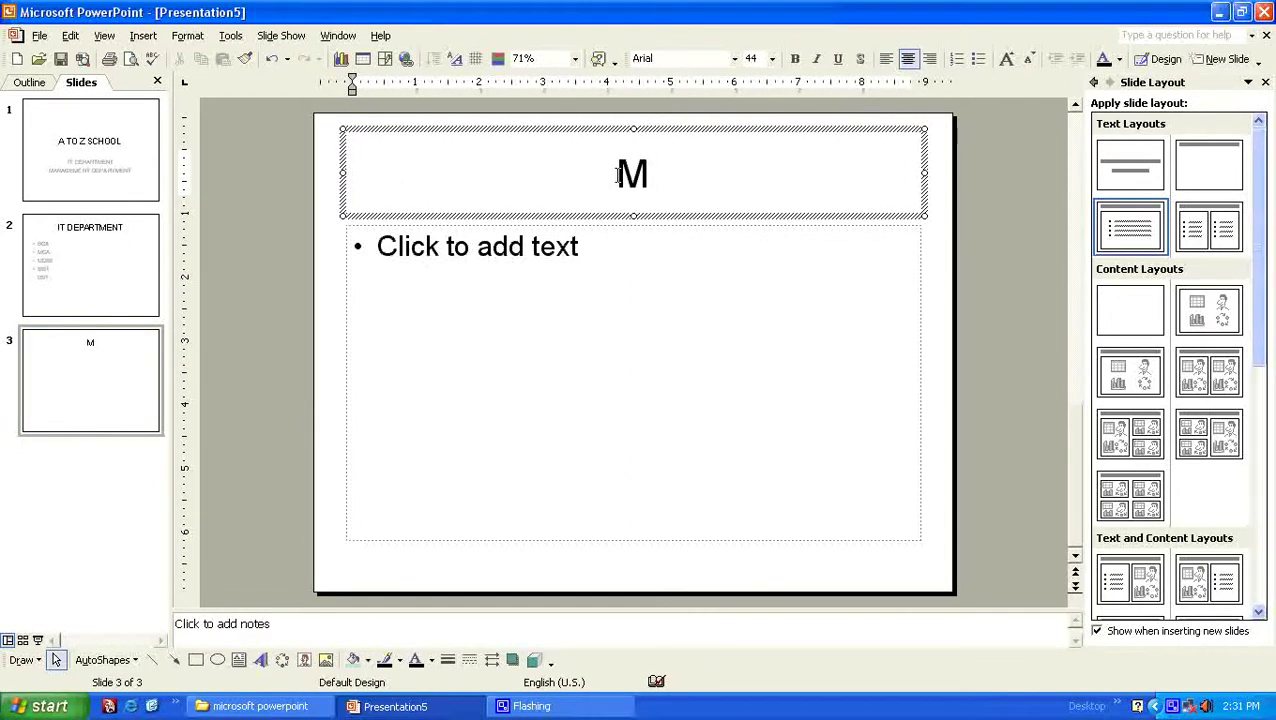
text(ANA)
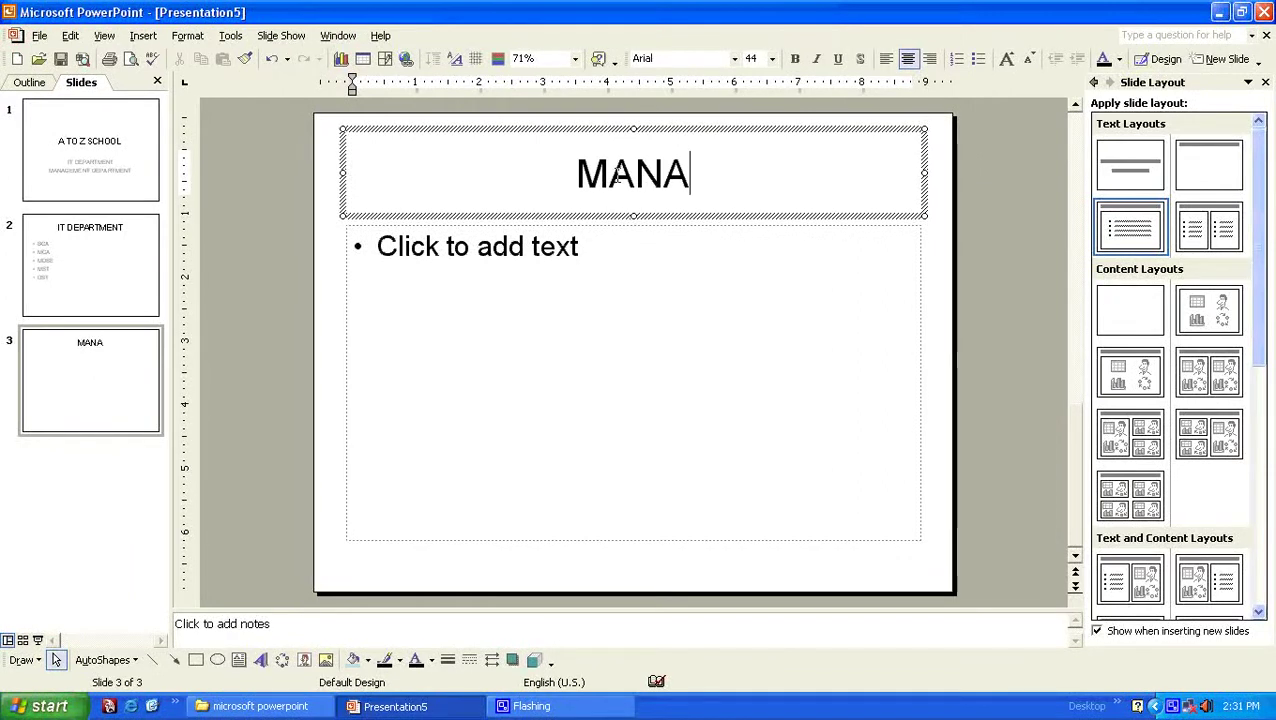
text(GE)
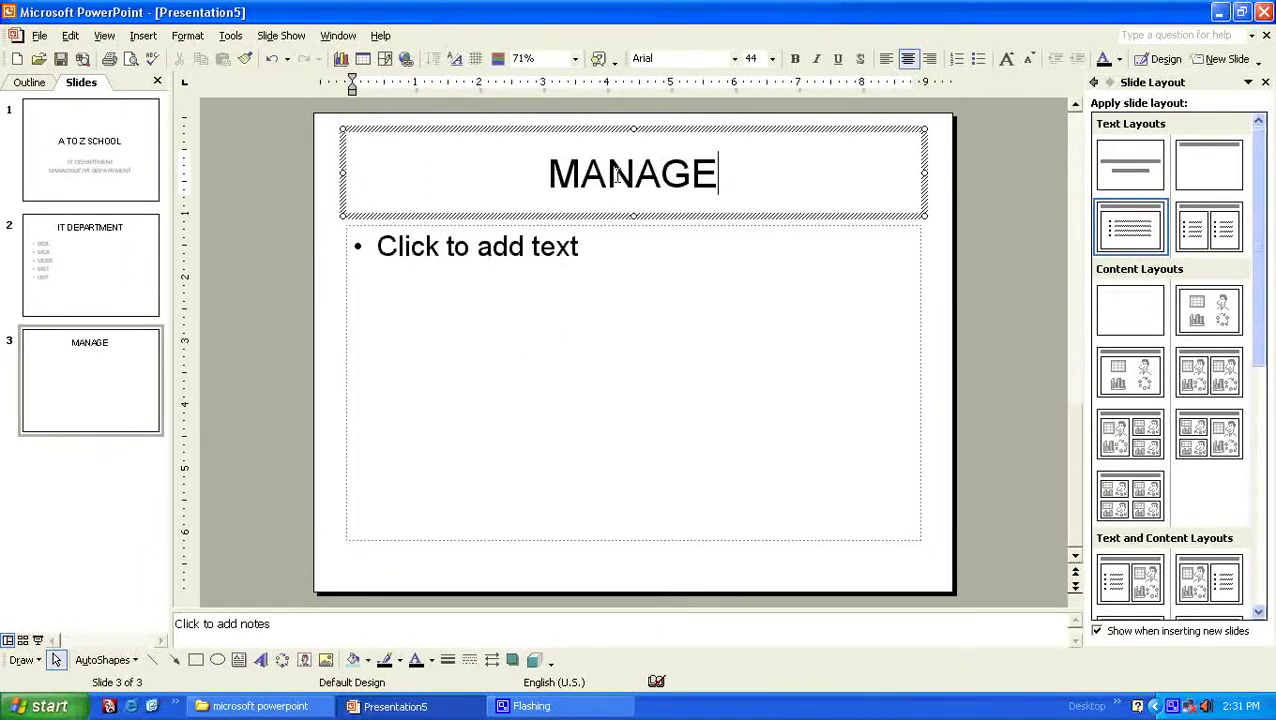
text(MENT )
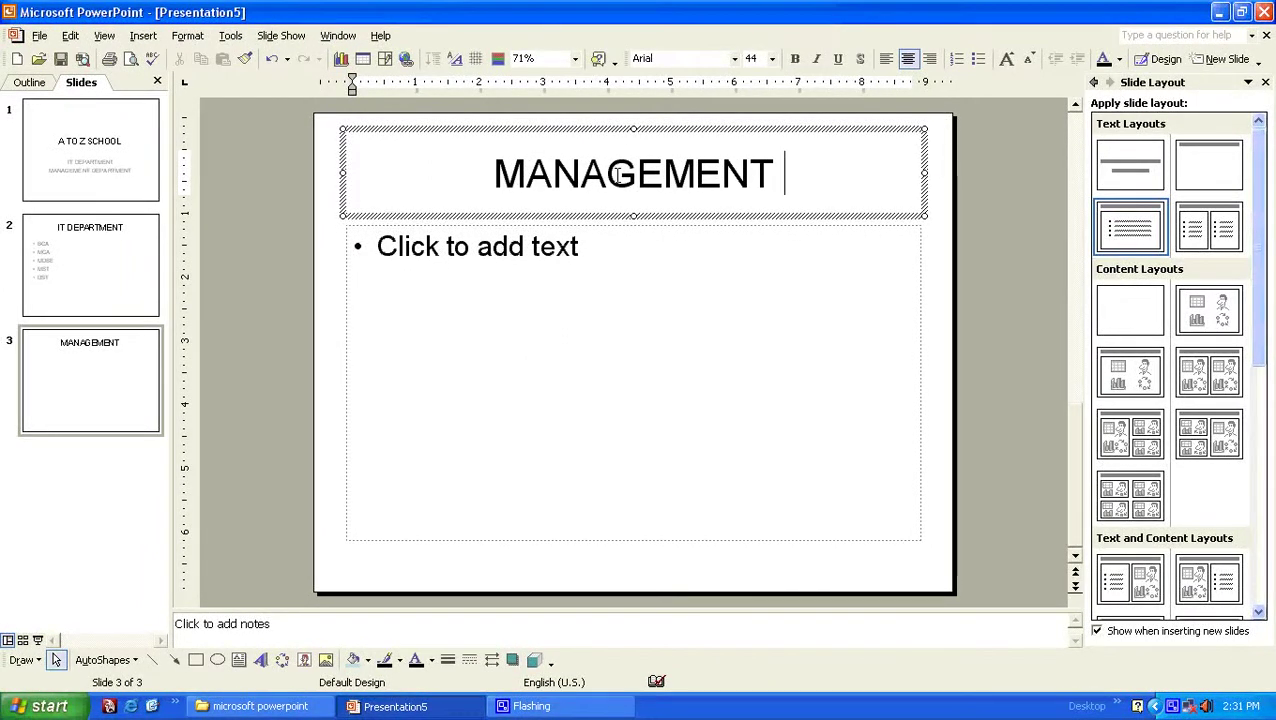
text(DE)
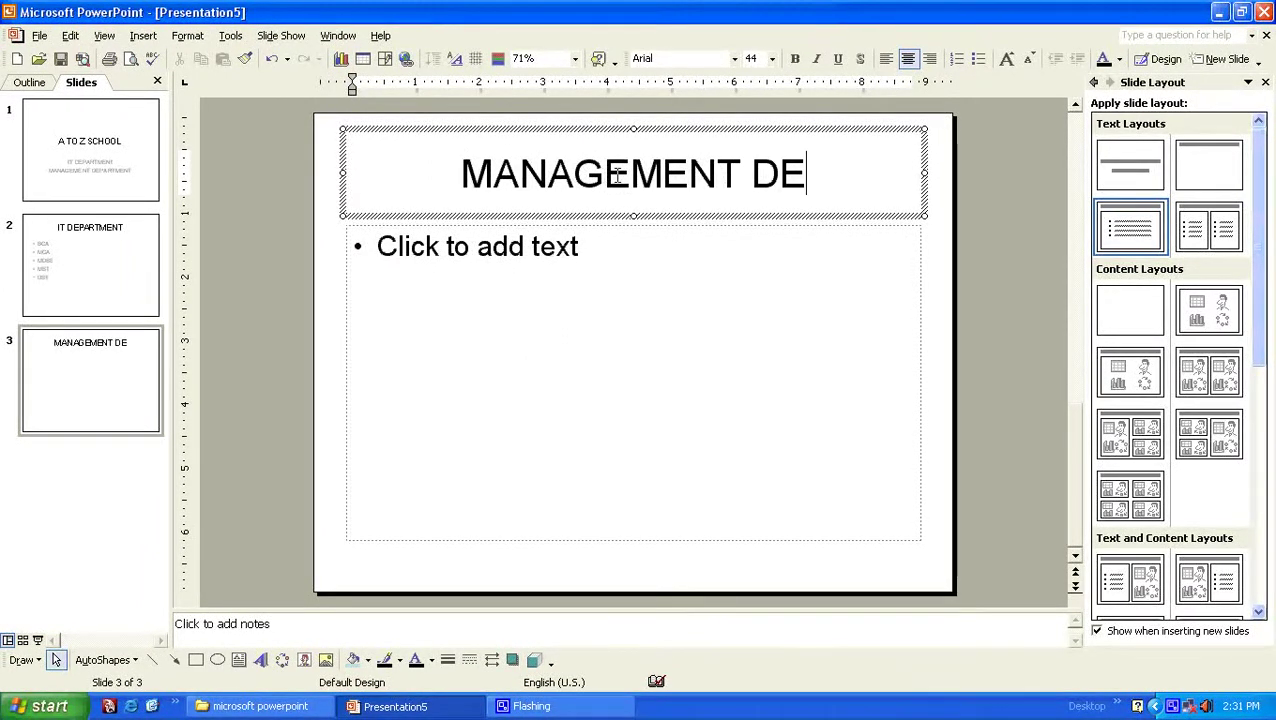
text(PT.)
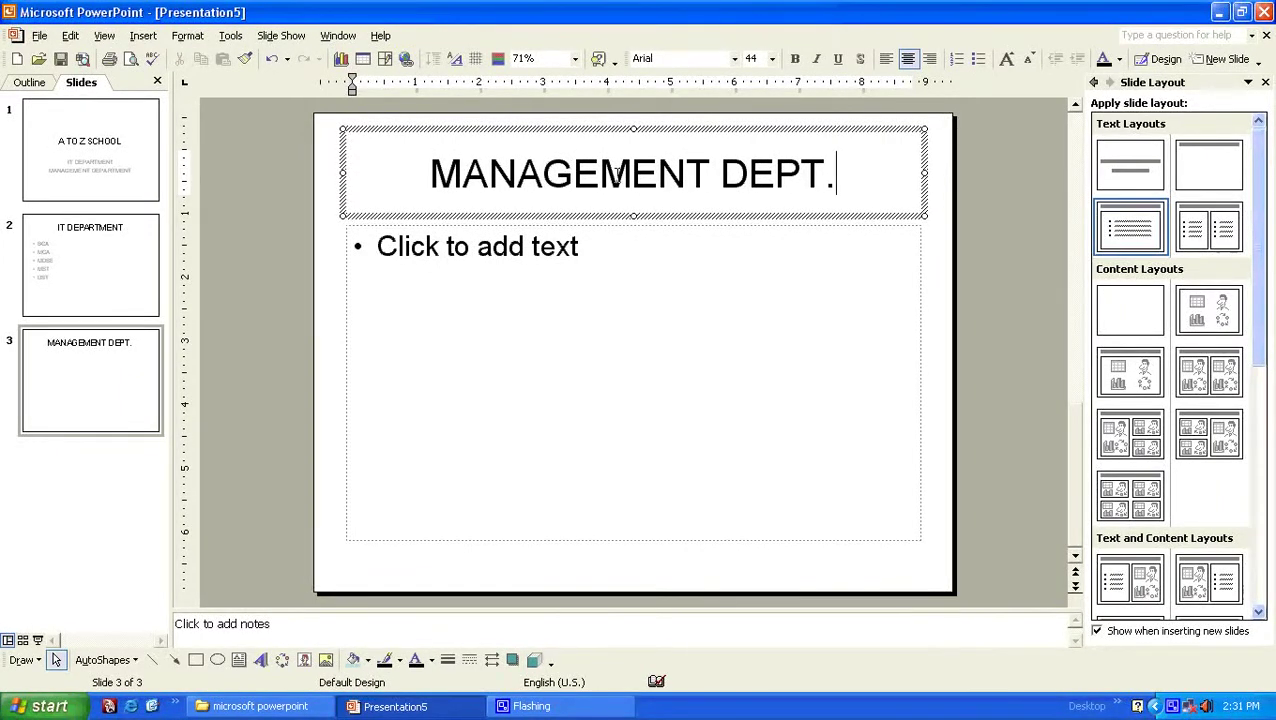
Add the bullets MBA and BBA to the MANAGEMENT DEPT. slide.
click(431, 254)
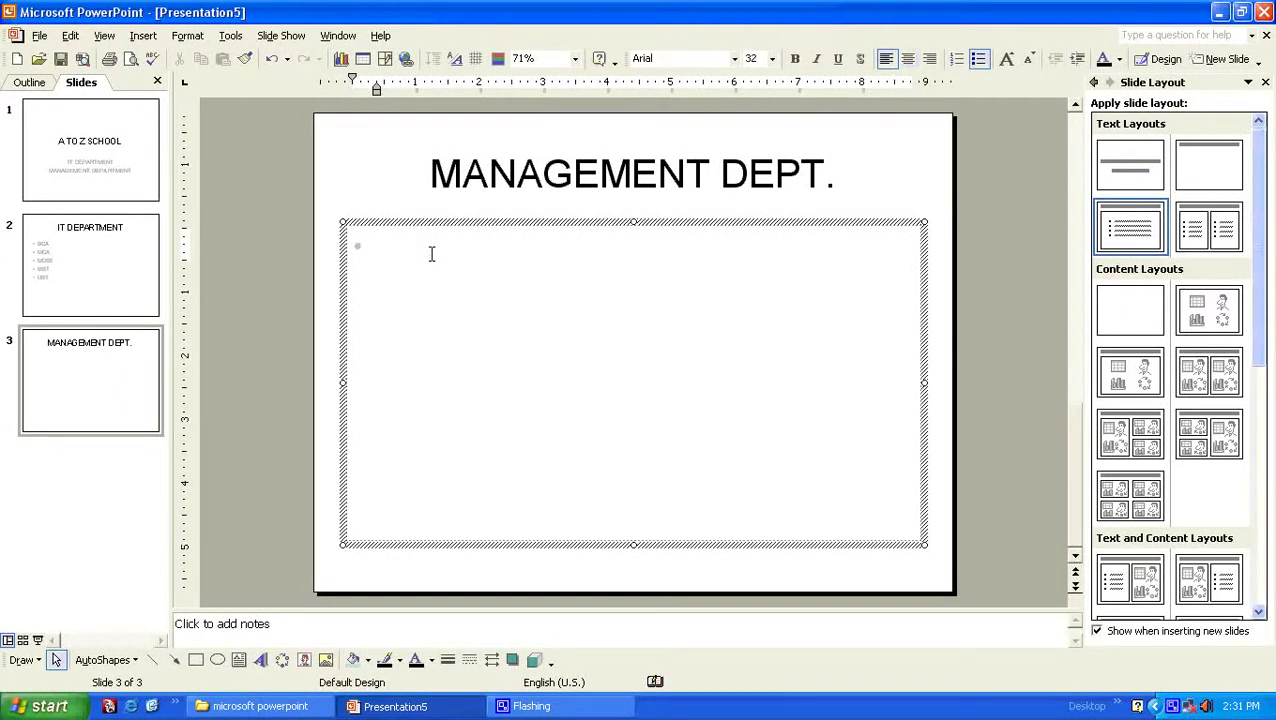
text(MBA)
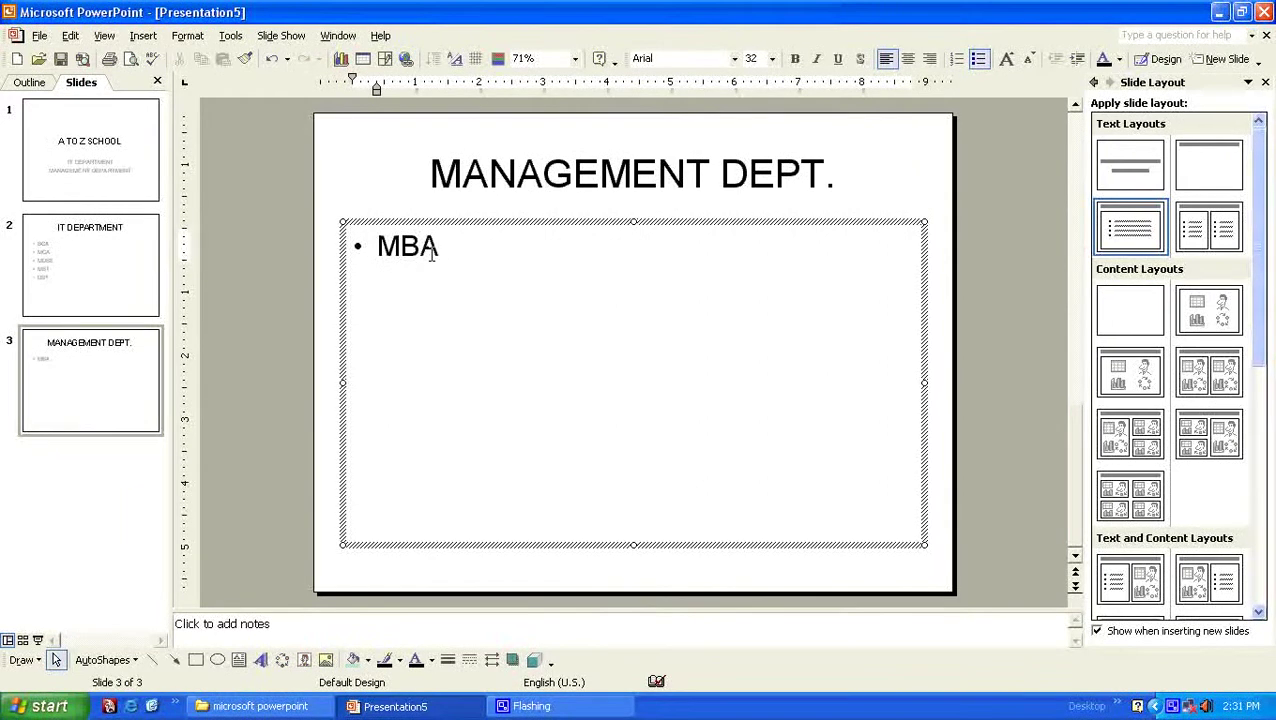
key(Return)
text(BB)
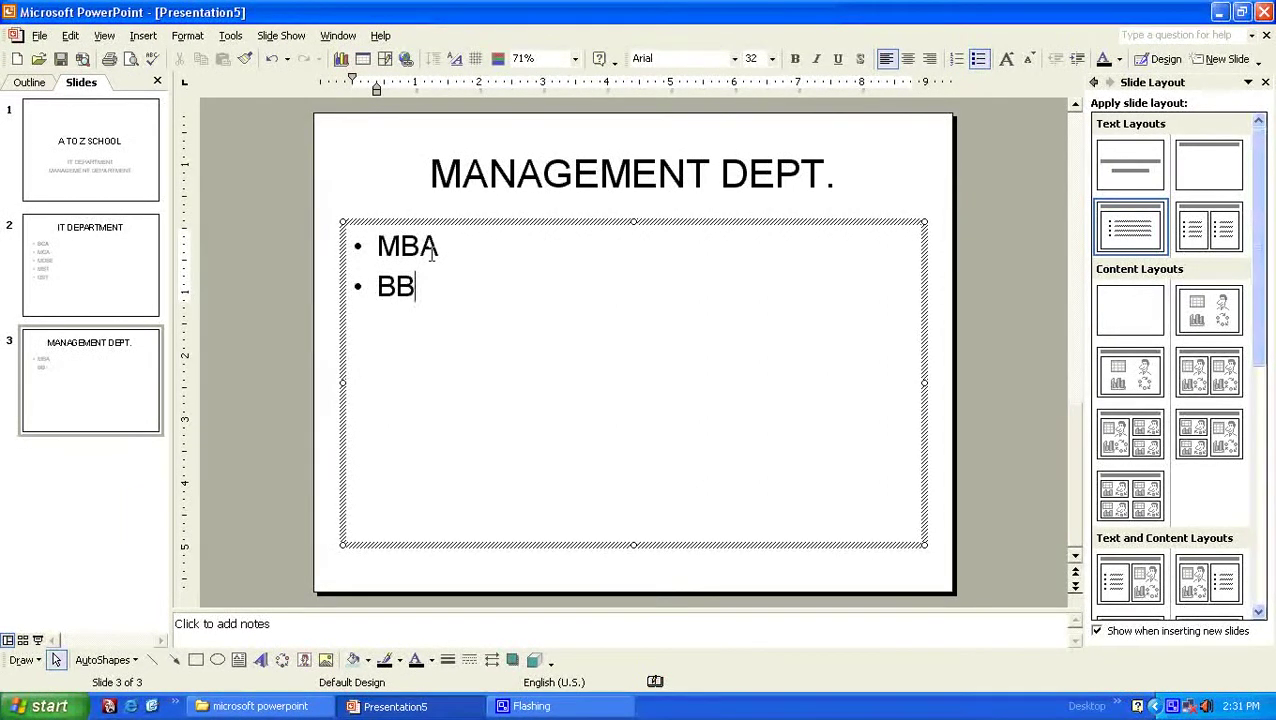
text(A)
Review slides 1, 2 and 3 in the Slides pane, ending on the A TO Z SCHOOL slide.
click(44, 386)
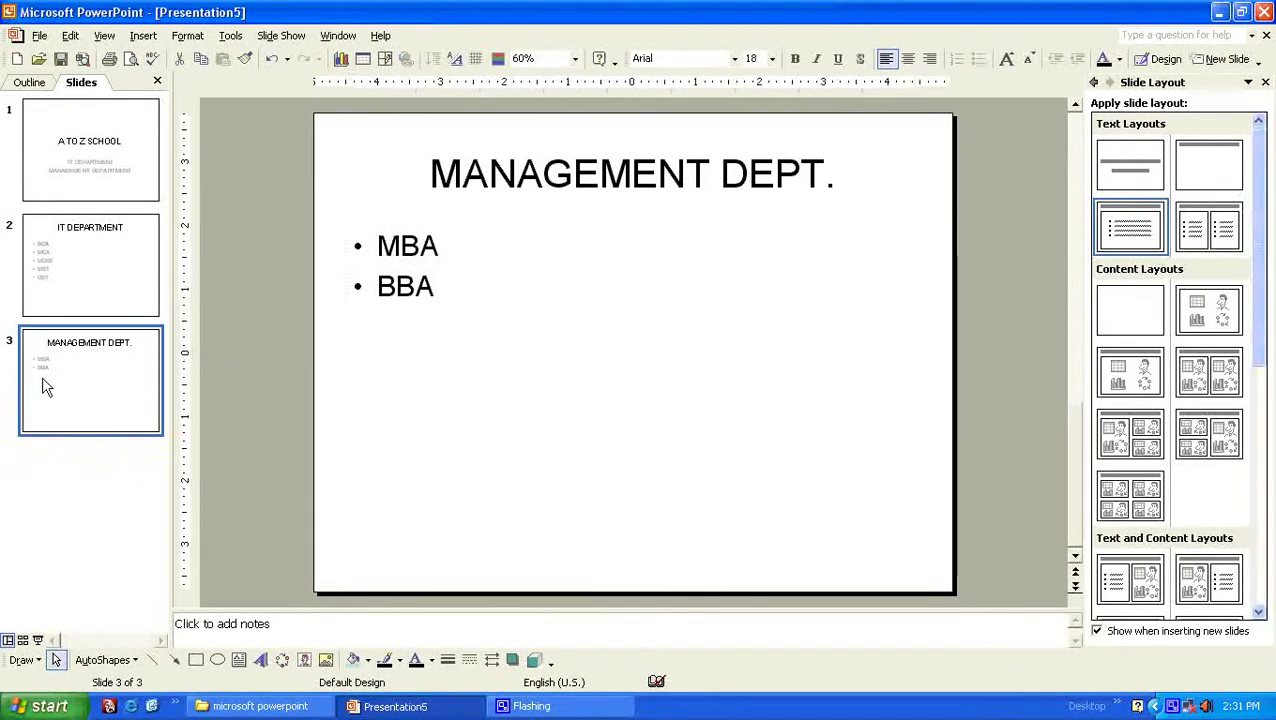
click(98, 278)
click(127, 165)
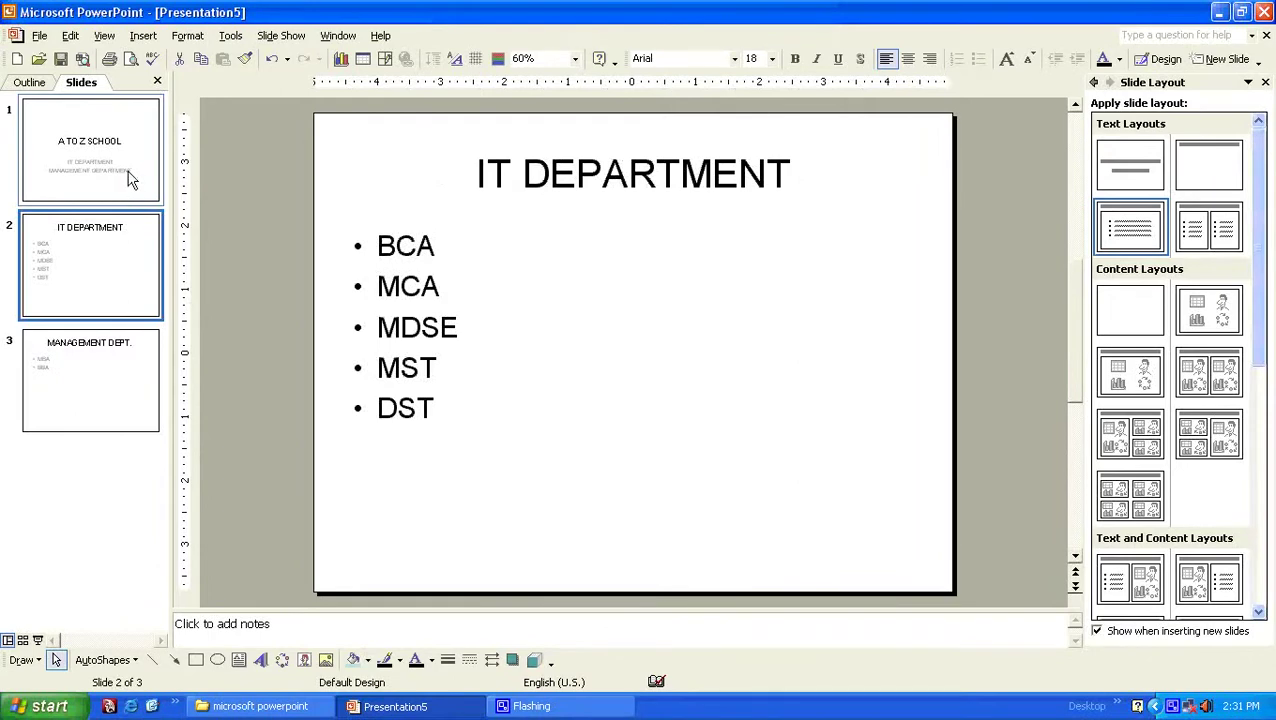
click(114, 295)
click(106, 362)
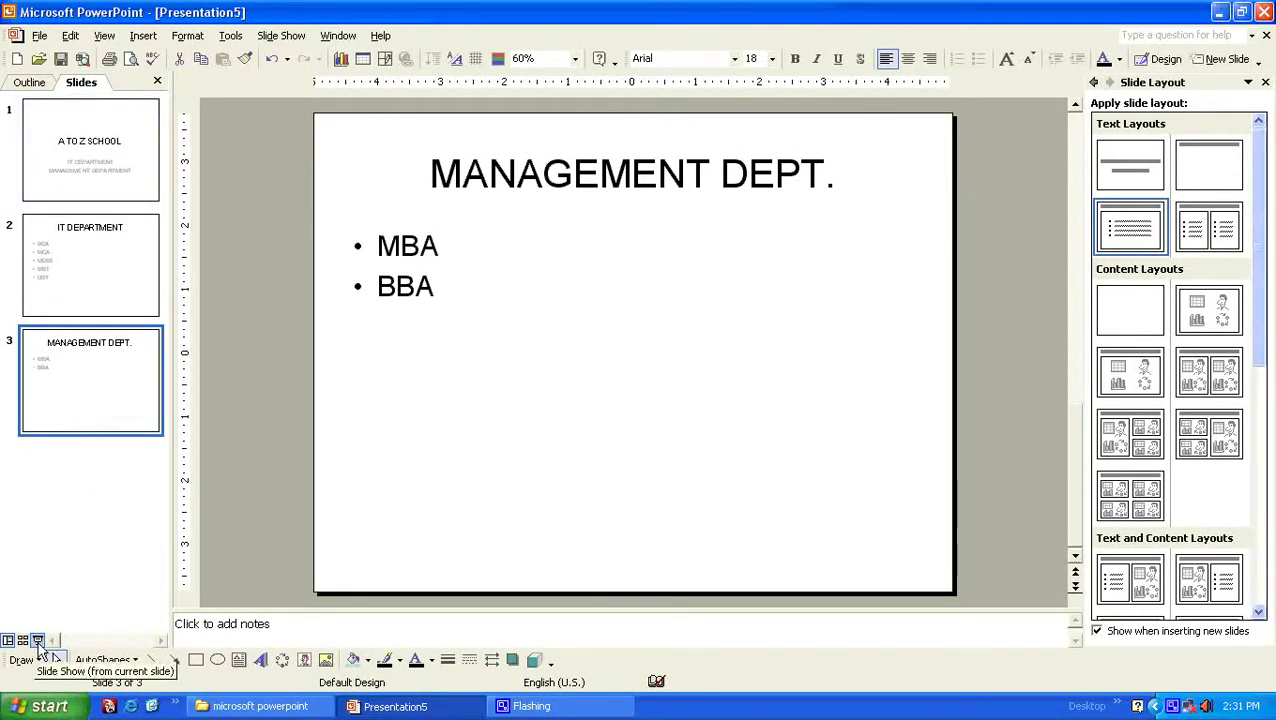
click(103, 148)
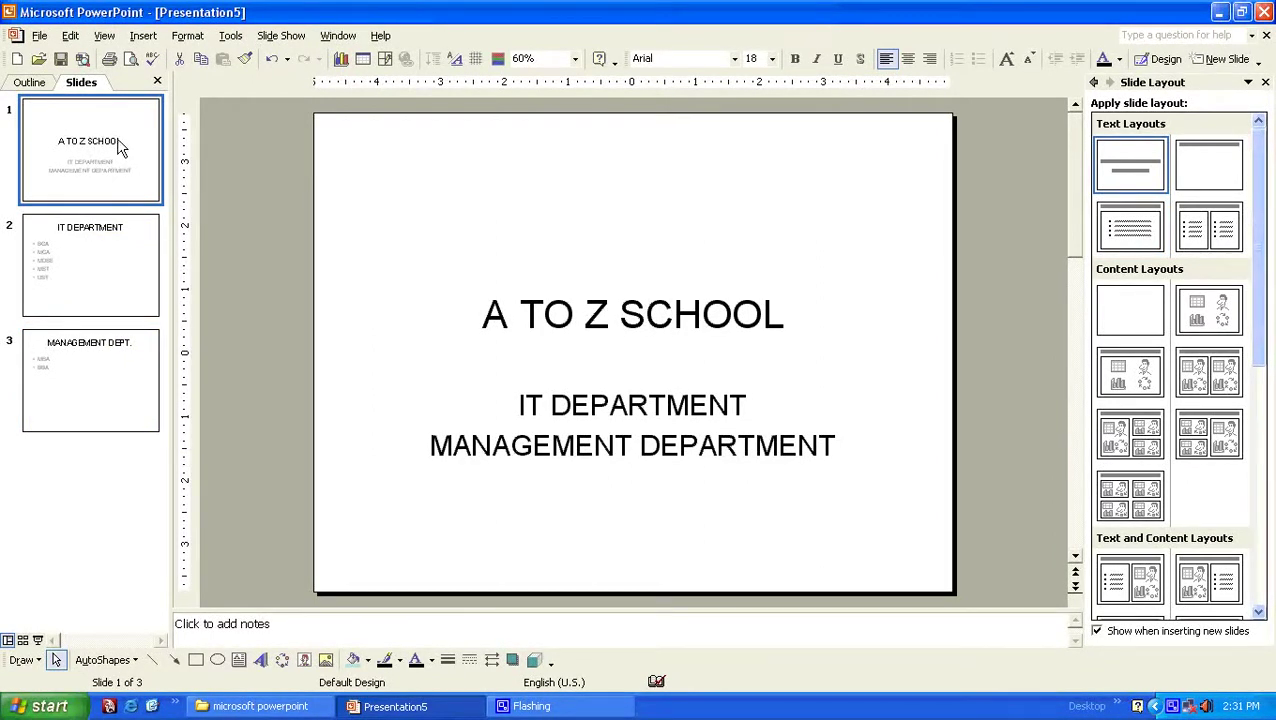
Play the slide show full screen, stepping through all three slides to the end screen.
click(38, 642)
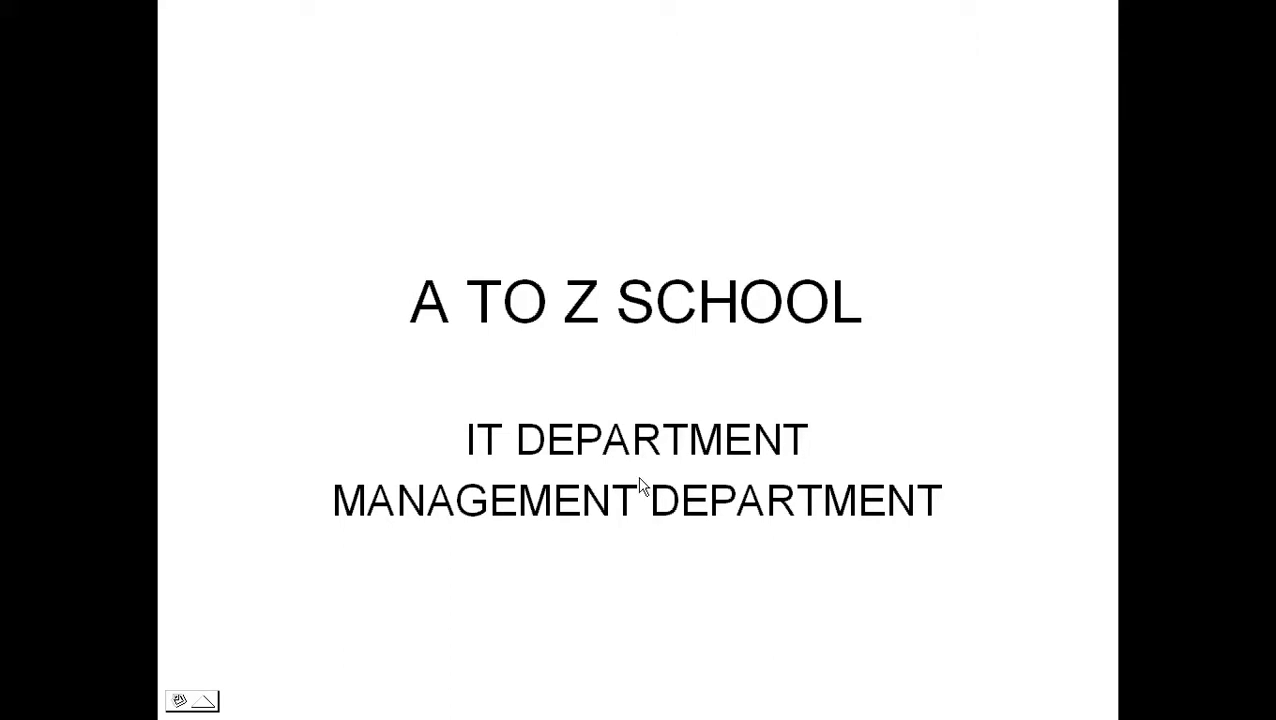
click(637, 478)
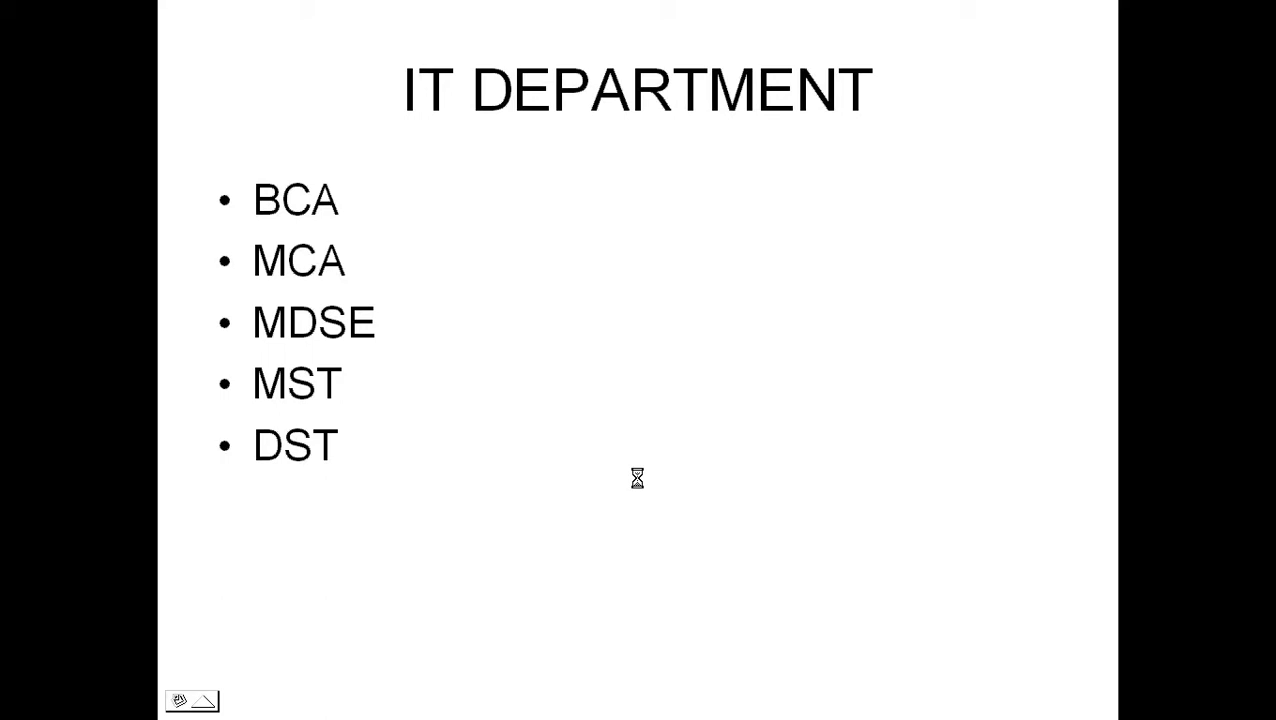
click(637, 478)
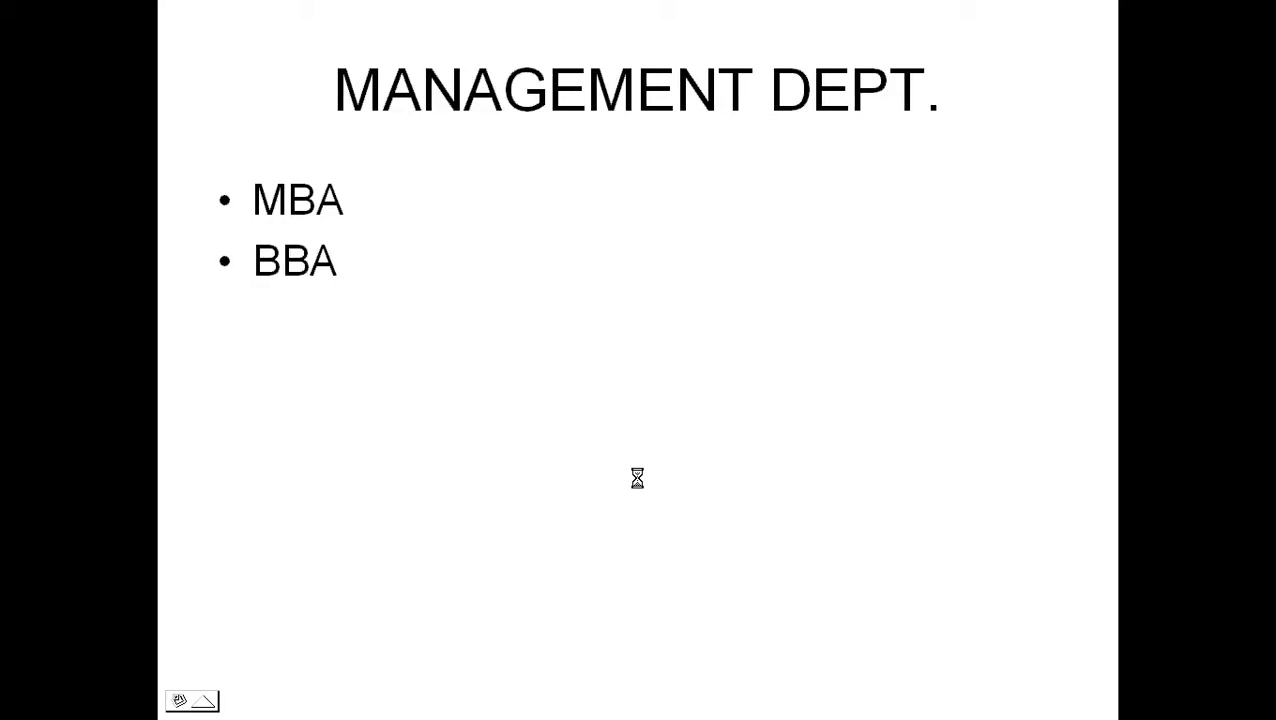
click(637, 478)
key(Left)
key(Left)
key(Left)
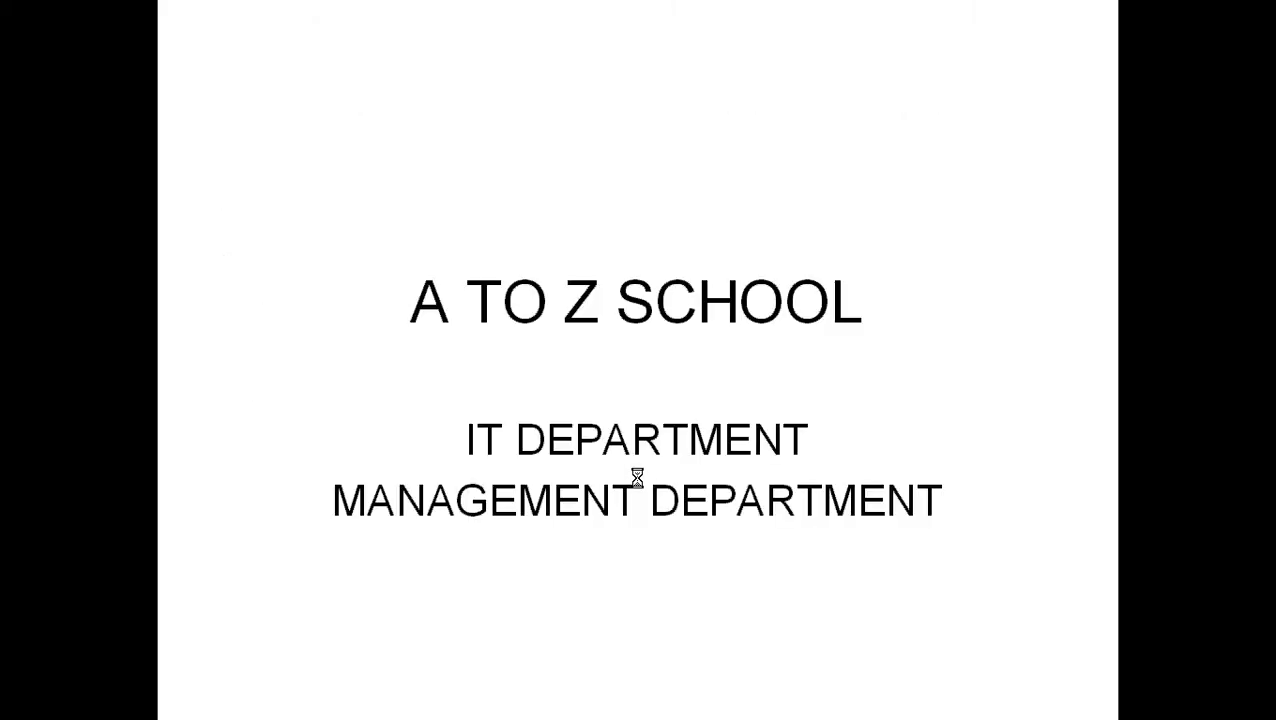
click(637, 478)
key(Left)
click(637, 478)
click(637, 478)
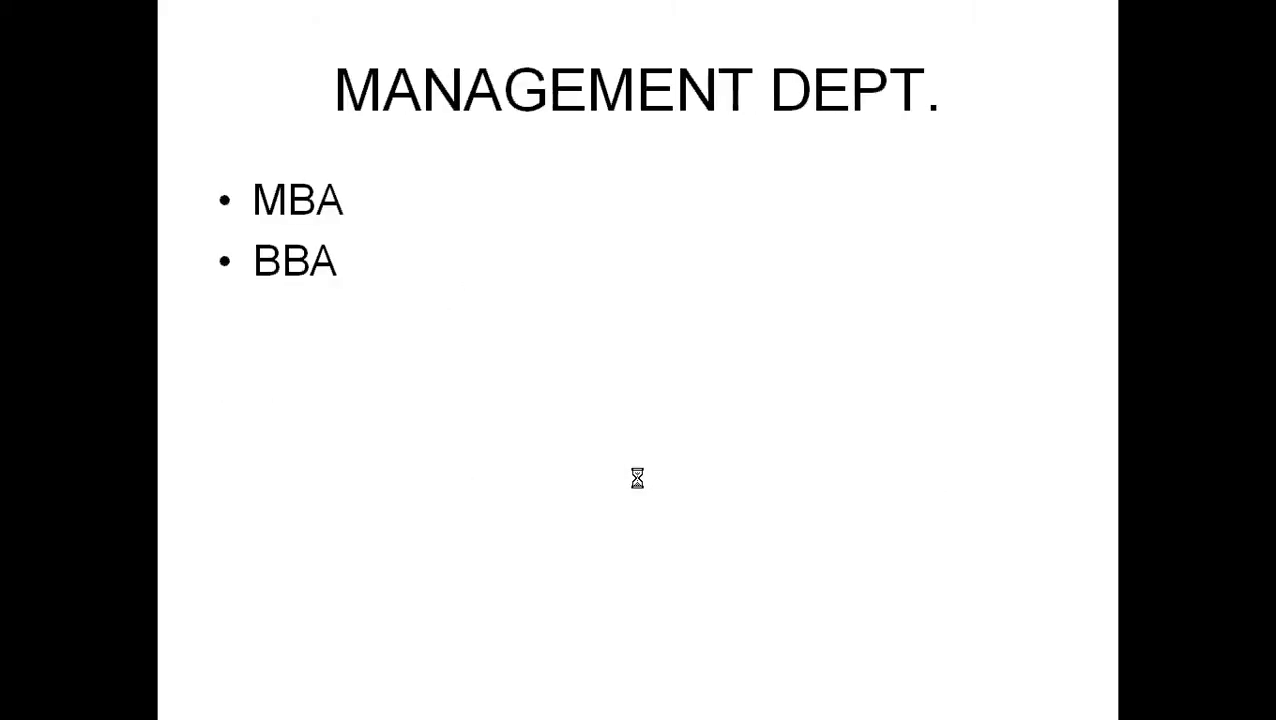
key(Left)
click(637, 478)
click(637, 478)
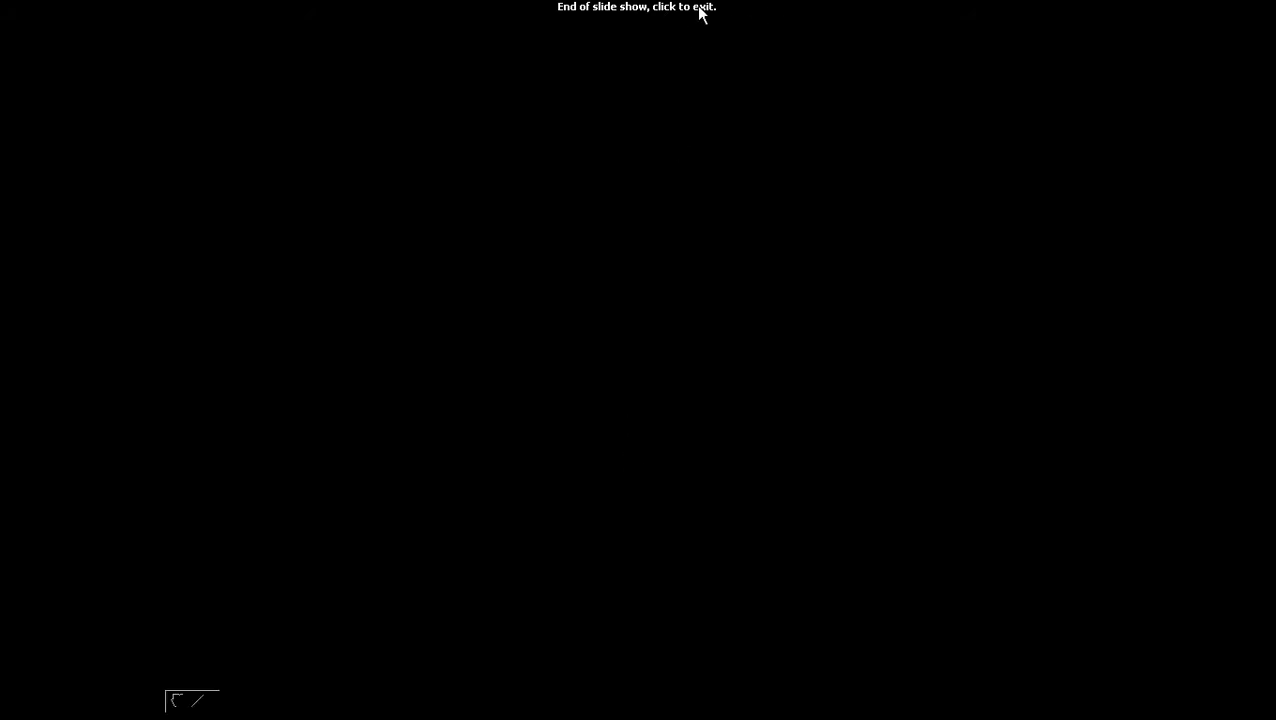
click(683, 160)
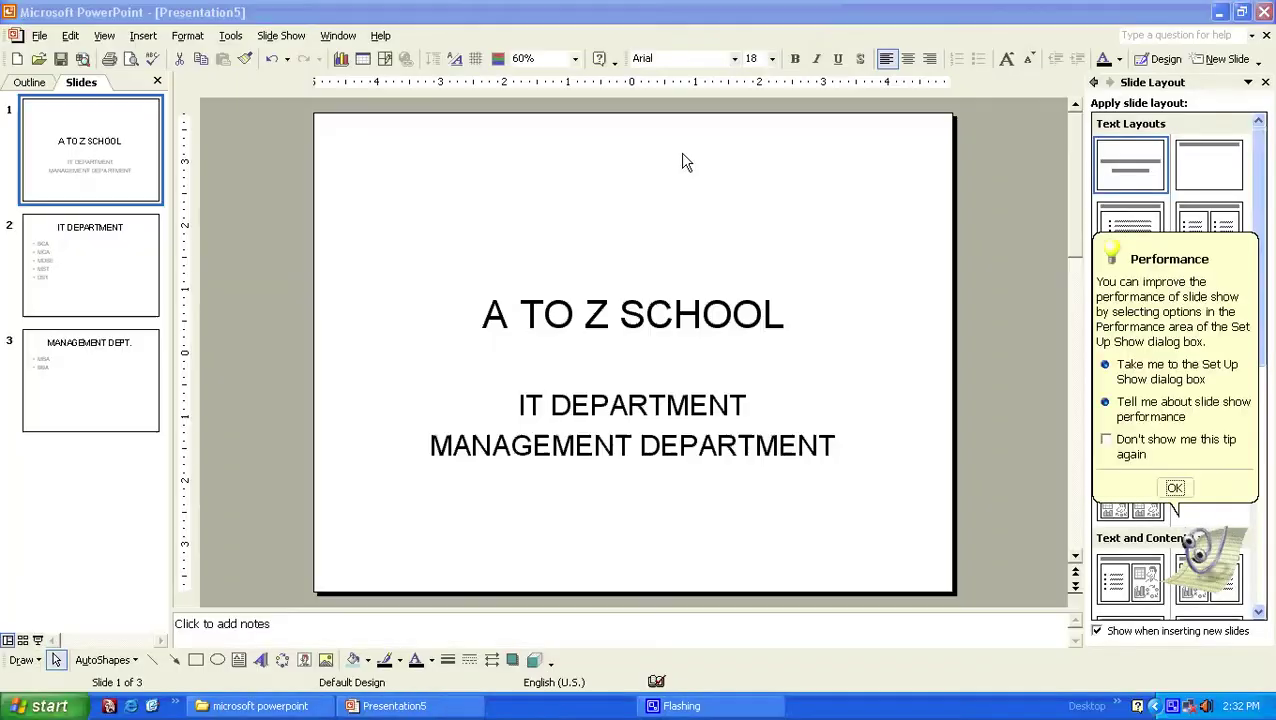